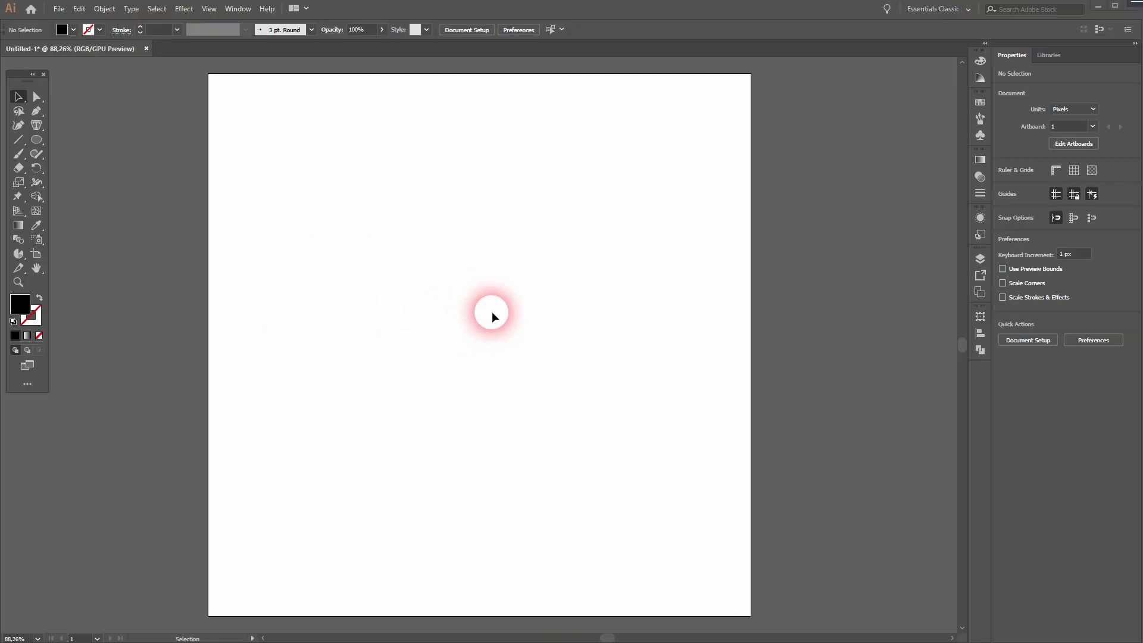
# Create a 500 x 500 px pie graph and apply slice values 50, 30 and 20.
pyautogui.click(207, 9)
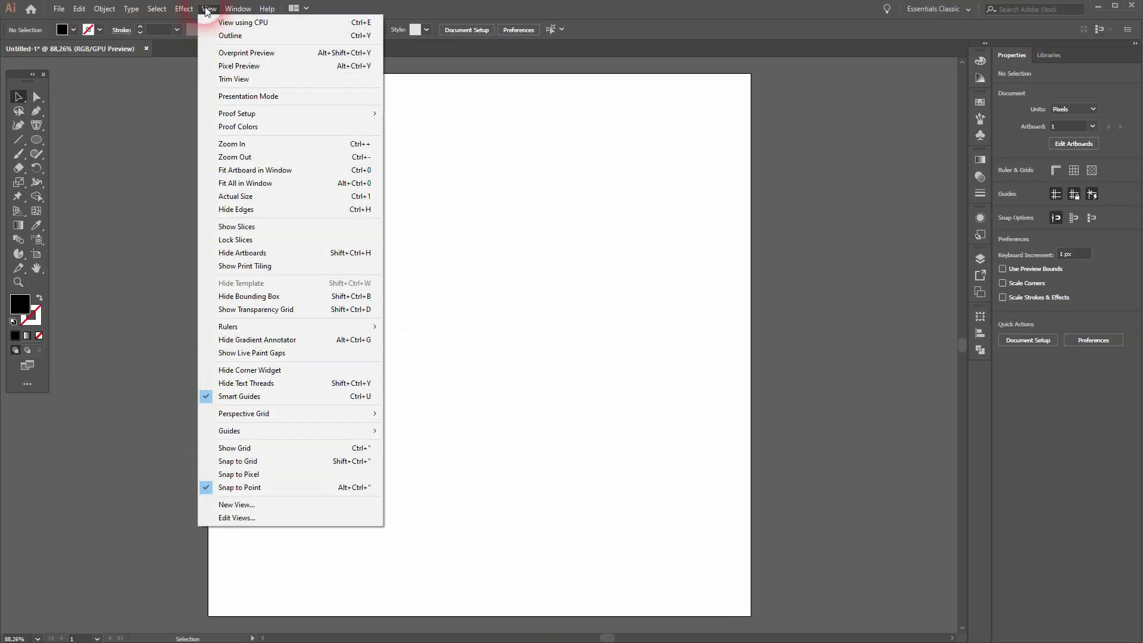
pyautogui.click(206, 10)
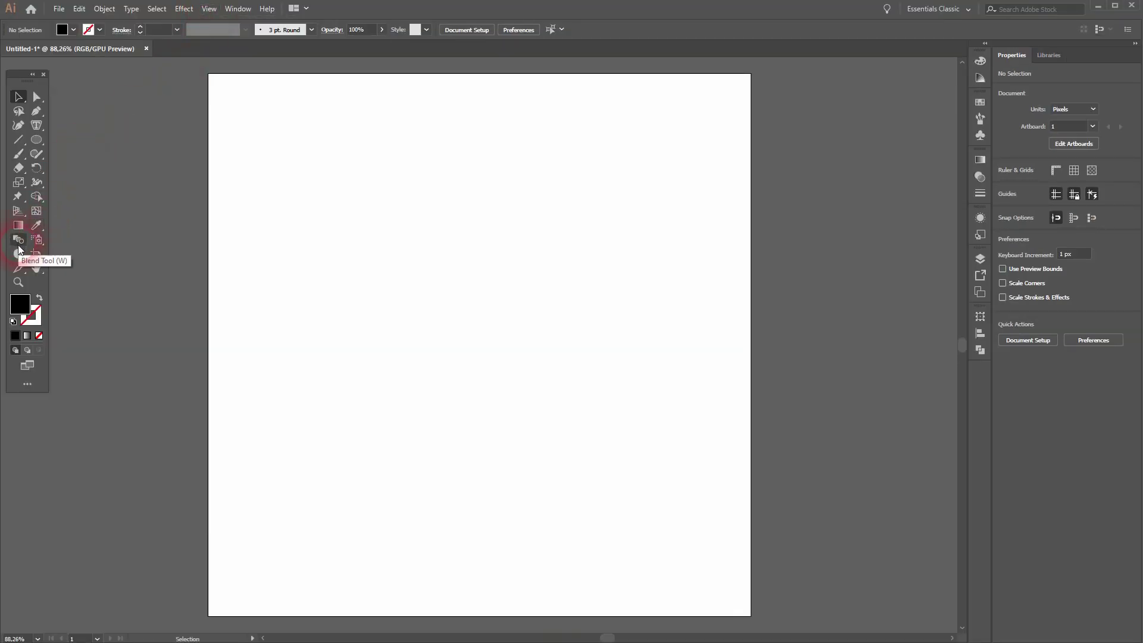
pyautogui.moveTo(19, 247); pyautogui.dragTo(117, 360)
pyautogui.click(115, 356)
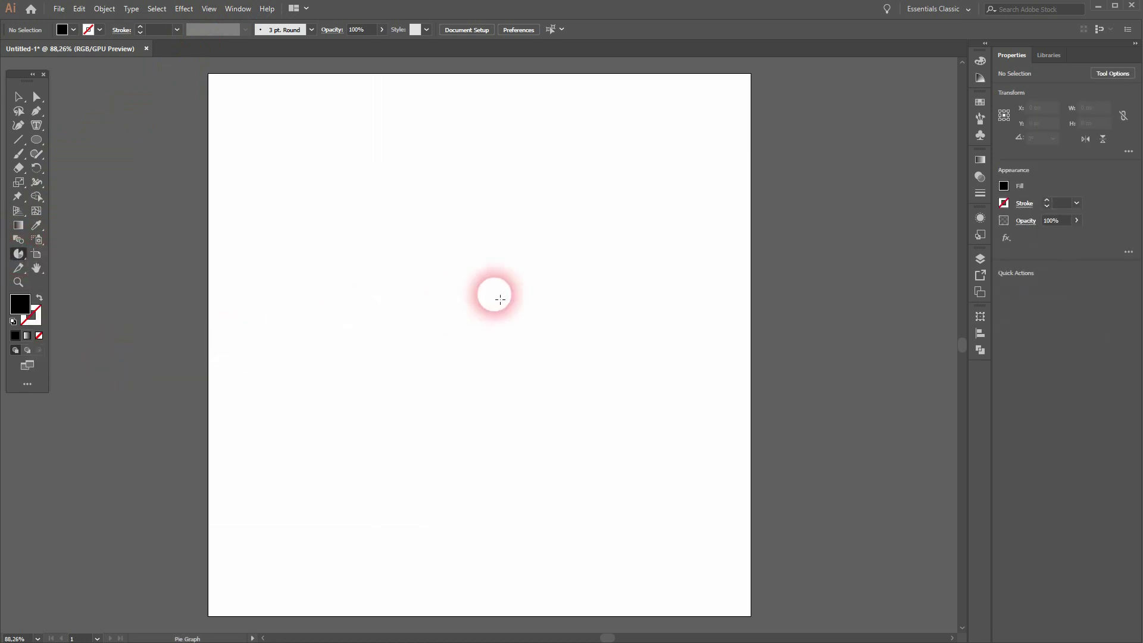
pyautogui.click(496, 292)
pyautogui.write('500')
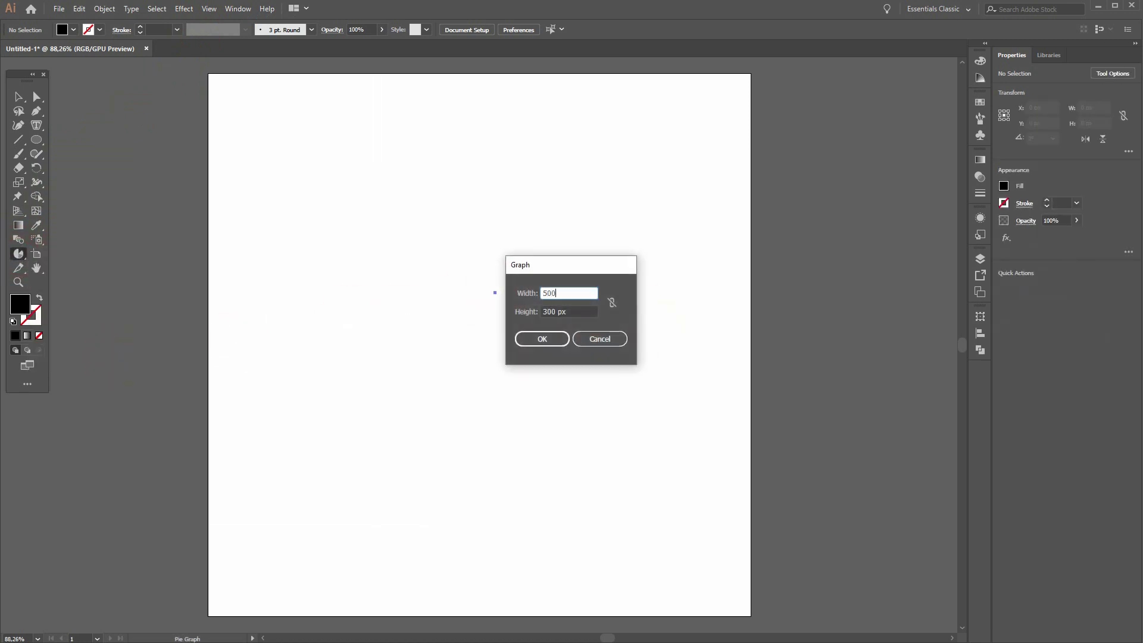
pyautogui.press('Tab')
pyautogui.write('50')
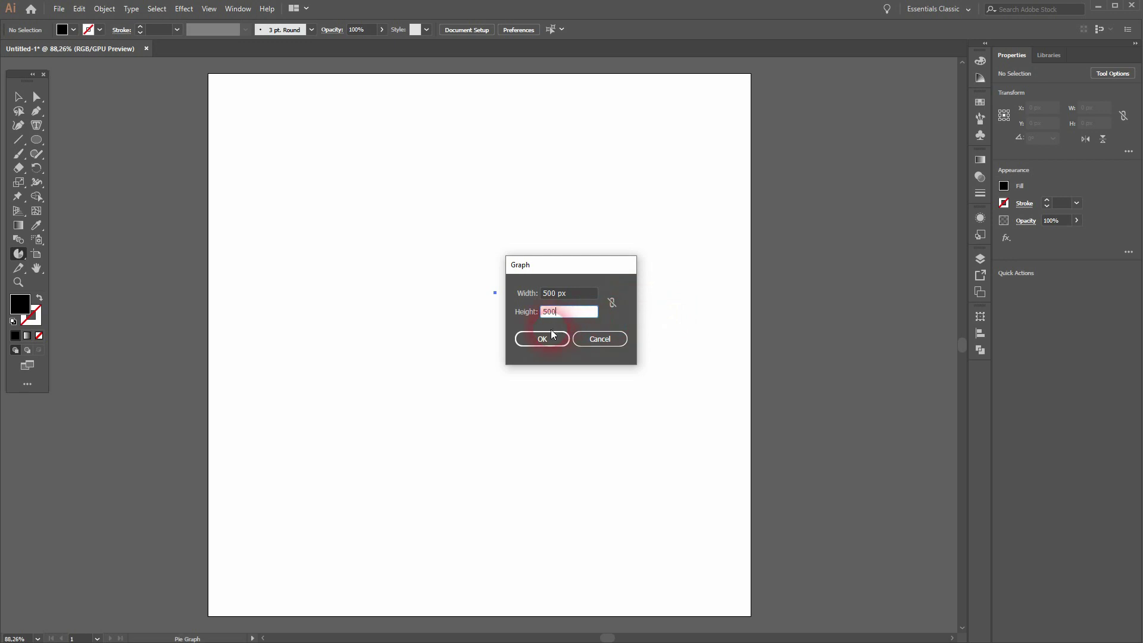
pyautogui.click(545, 338)
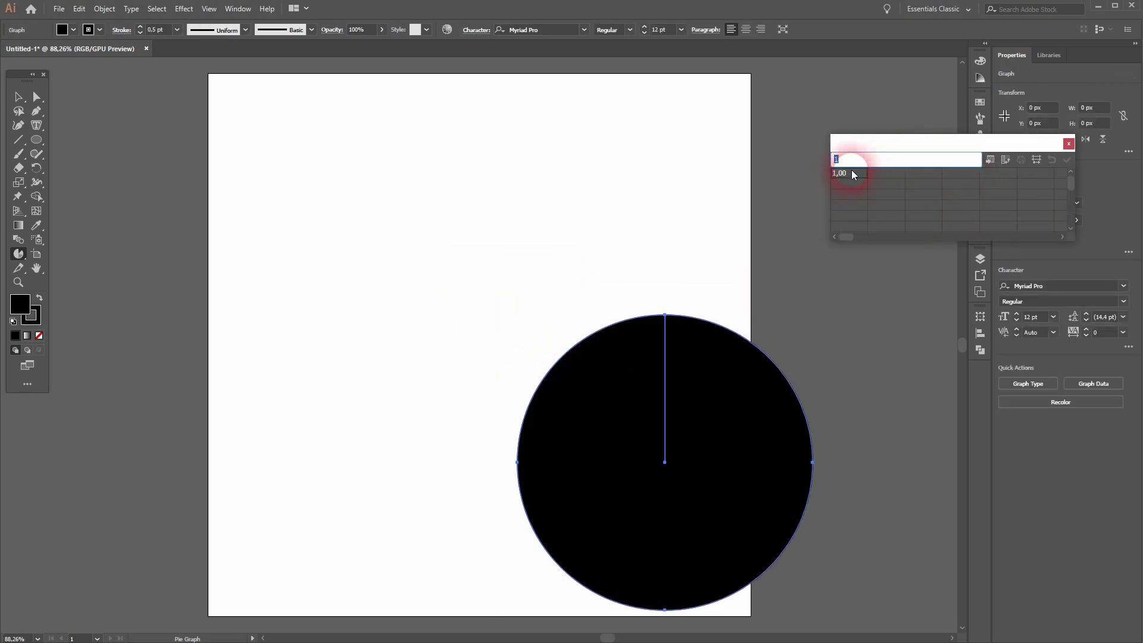
pyautogui.write('50')
pyautogui.press('Tab')
pyautogui.write('30')
pyautogui.press('Tab')
pyautogui.write('20')
pyautogui.click(1067, 159)
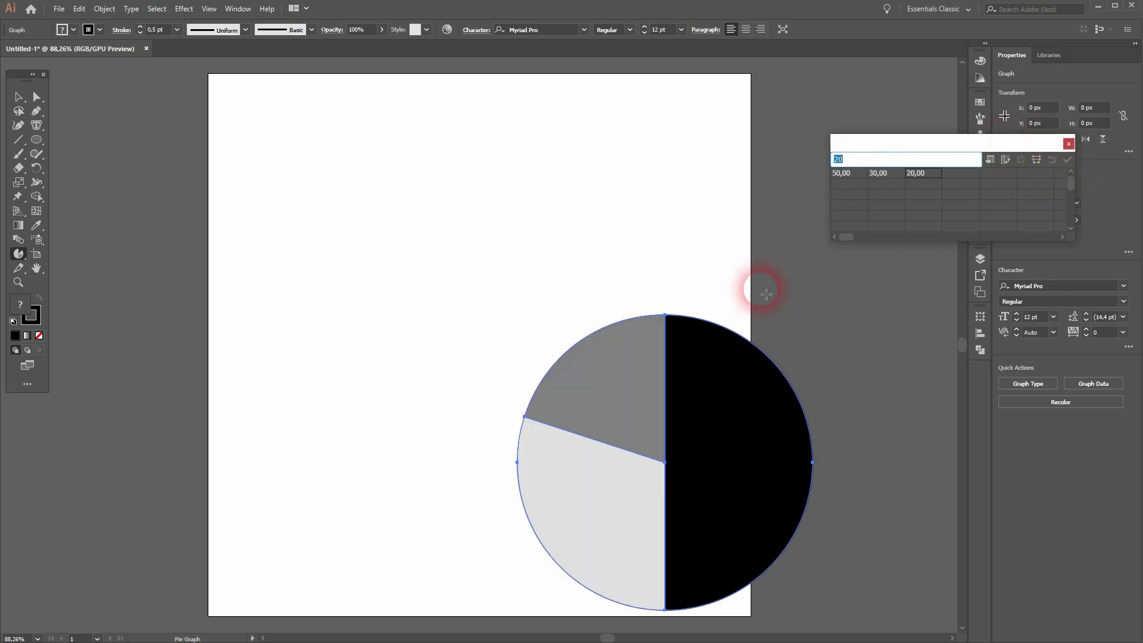
# Move the pie graph to the artboard centre and close the Graph Data window.
pyautogui.click(18, 96)
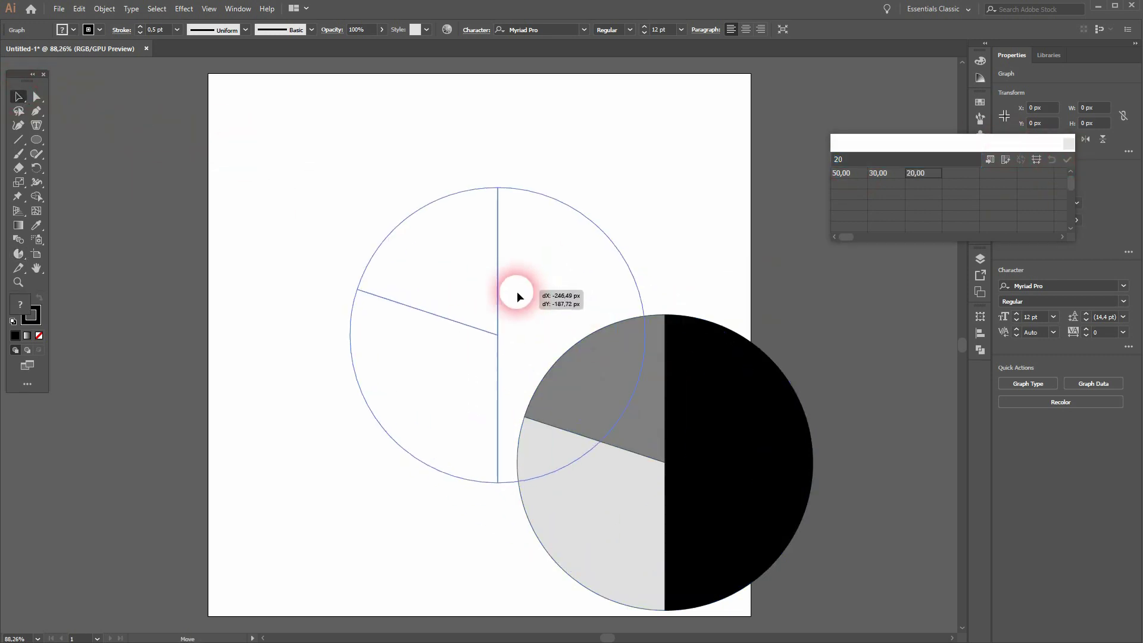
pyautogui.moveTo(685, 402)
pyautogui.mouseDown()
pyautogui.moveTo(565, 310)
pyautogui.moveTo(557, 322)
pyautogui.mouseUp()
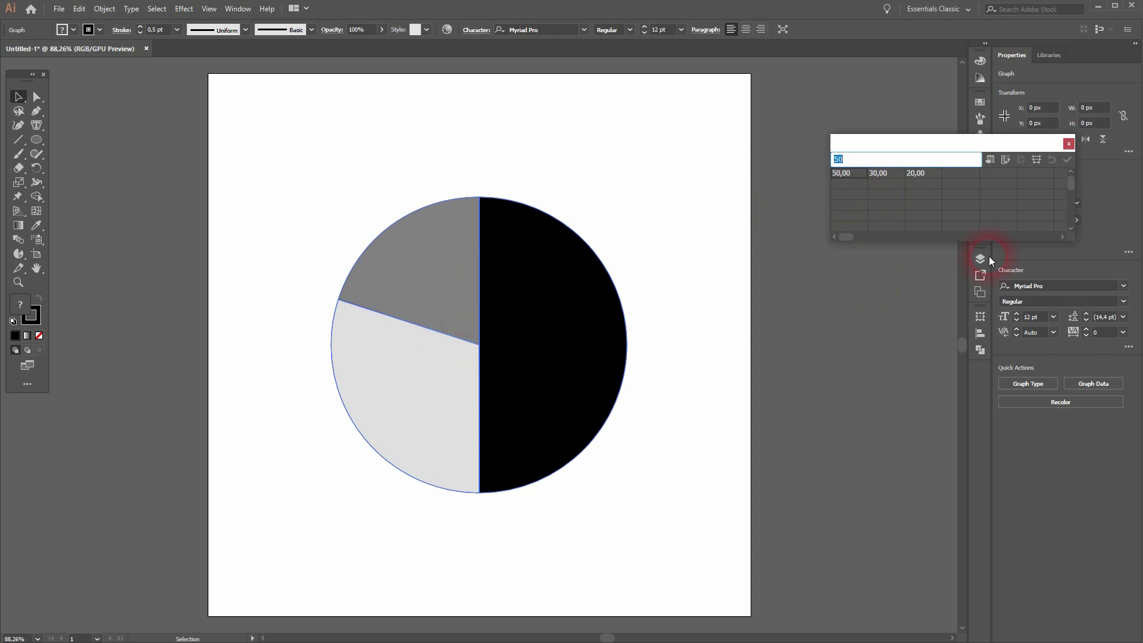
pyautogui.click(1071, 141)
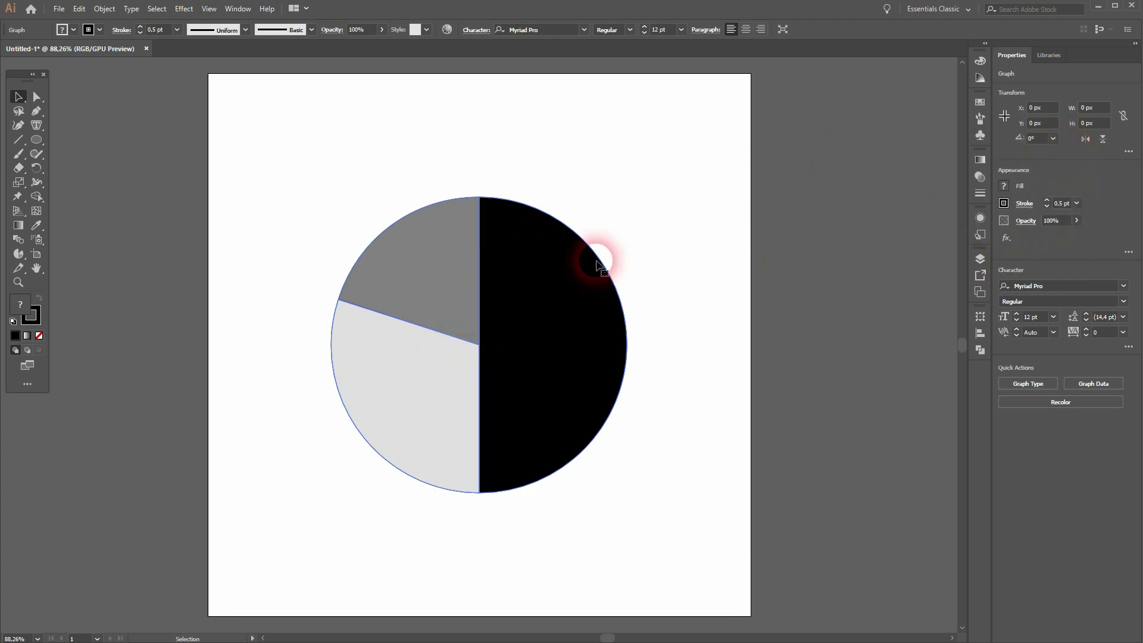
# Deselect, then create a second 400 px pie graph with the Pie Graph tool.
pyautogui.click(644, 199)
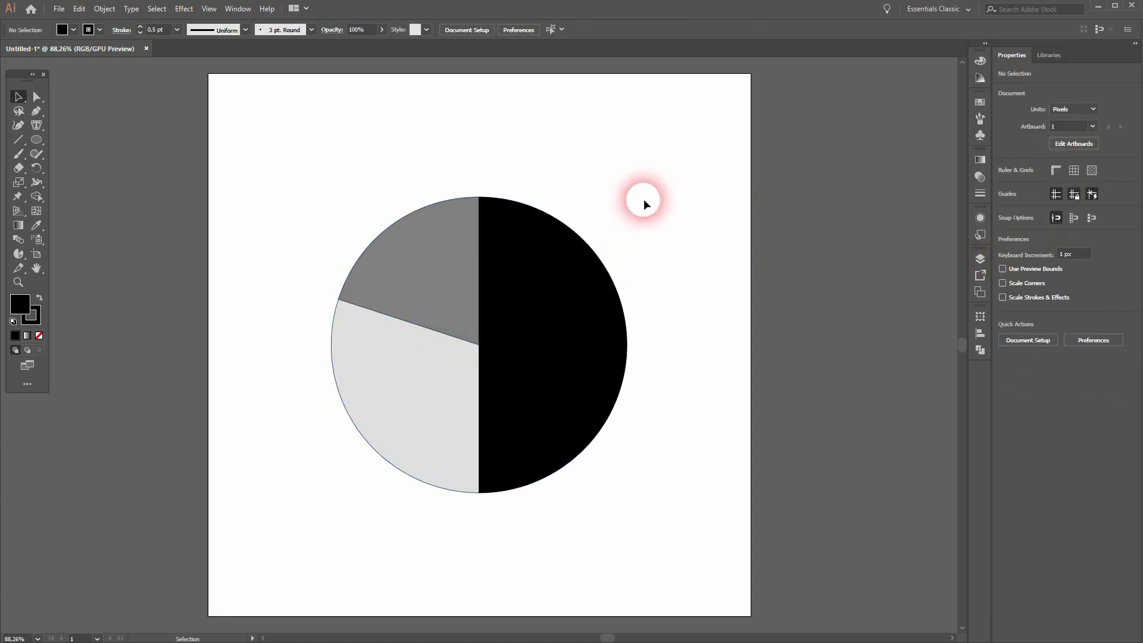
pyautogui.click(20, 257)
pyautogui.click(316, 132)
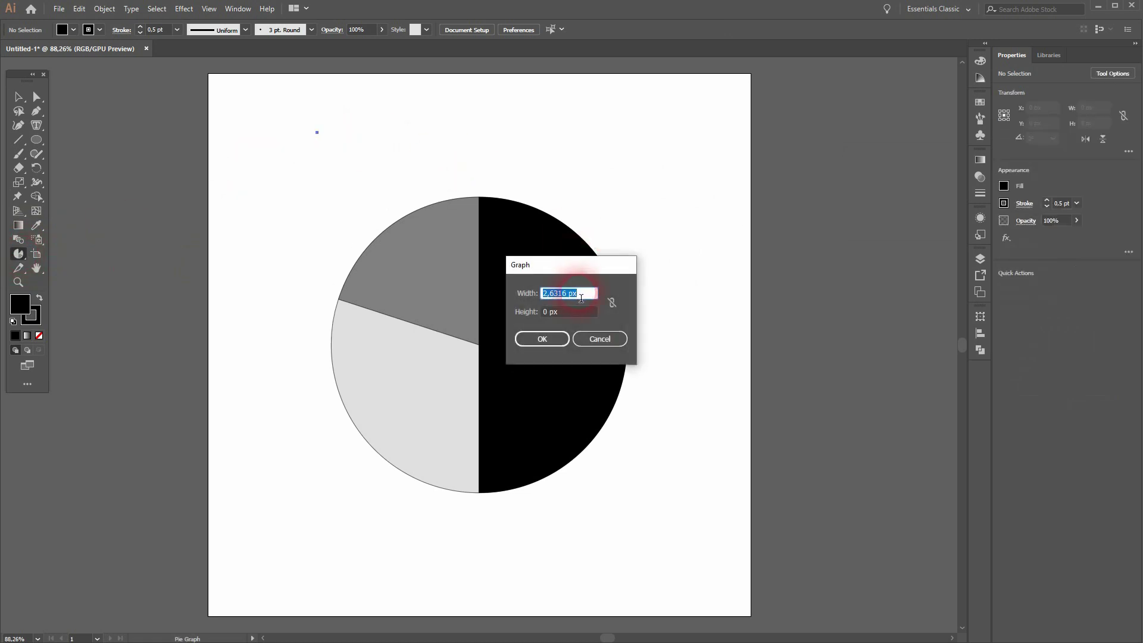
pyautogui.write('400')
pyautogui.press('Tab')
pyautogui.write('40')
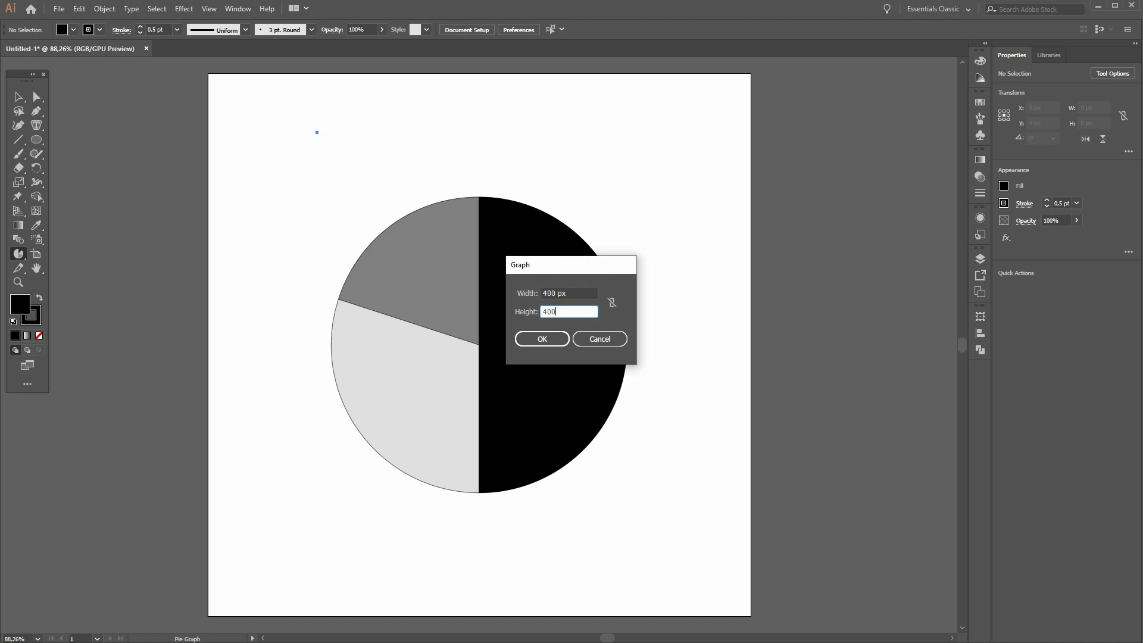
pyautogui.click(534, 344)
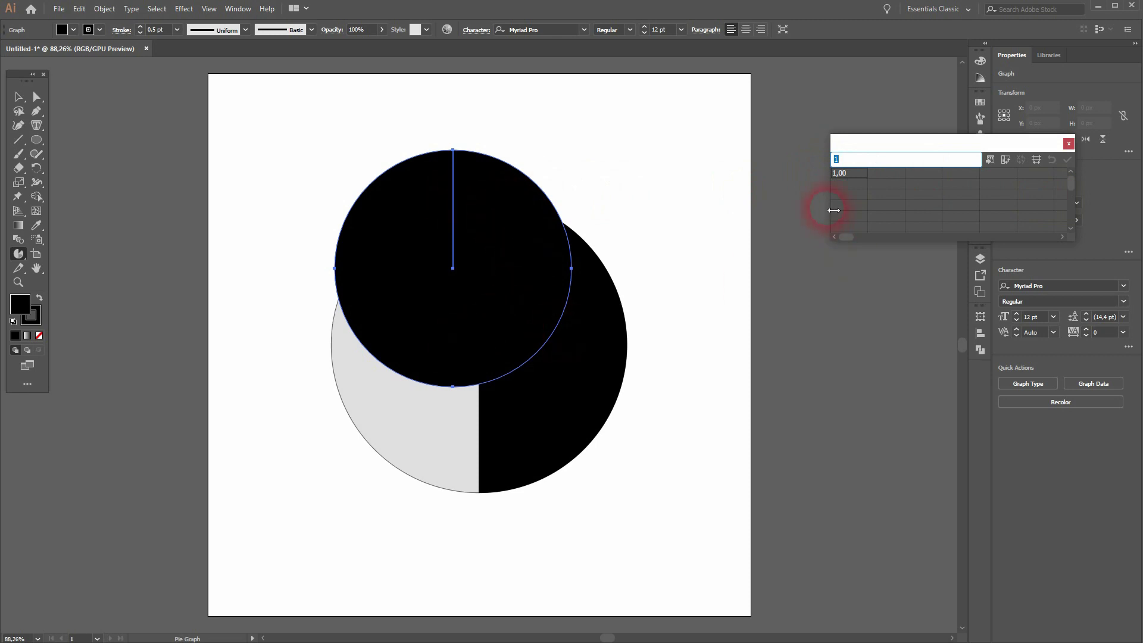
pyautogui.write('3')
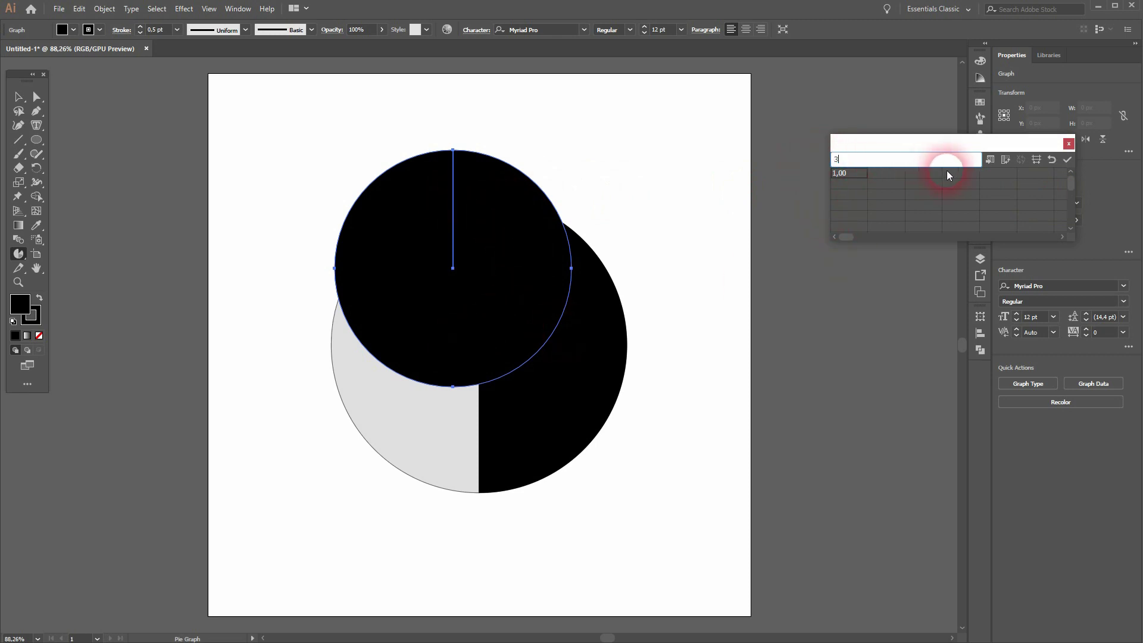
pyautogui.write('0')
# Enter values 30, 15, 5, 10, 15, 5 in Graph Data and apply them.
pyautogui.press('Tab')
pyautogui.write('1')
pyautogui.write('5')
pyautogui.press('Tab')
pyautogui.write('5')
pyautogui.press('Tab')
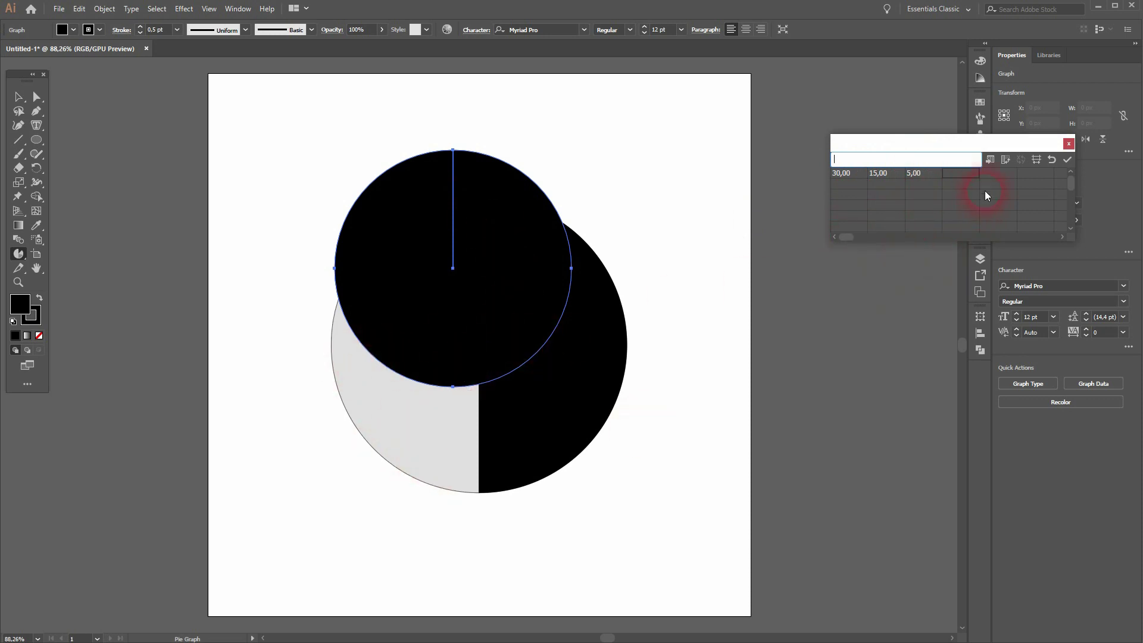
pyautogui.write('10')
pyautogui.press('Tab')
pyautogui.write('15')
pyautogui.press('Tab')
pyautogui.write('5')
pyautogui.press('Tab')
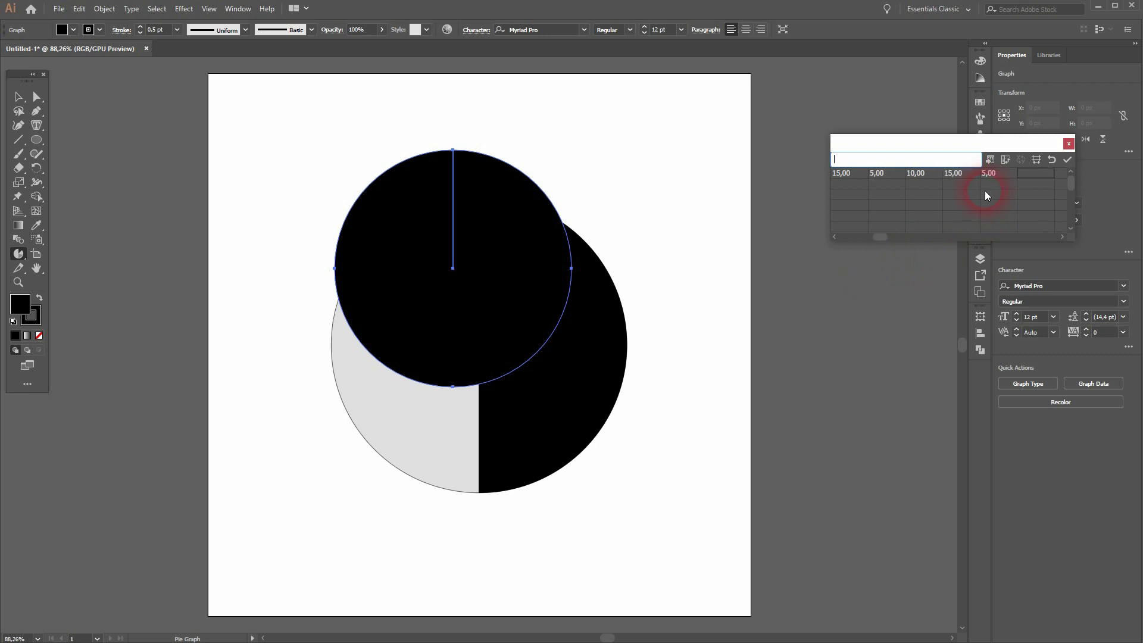
pyautogui.write('5')
pyautogui.press('Tab')
pyautogui.write('5')
pyautogui.press('Tab')
pyautogui.write('10')
pyautogui.click(1068, 159)
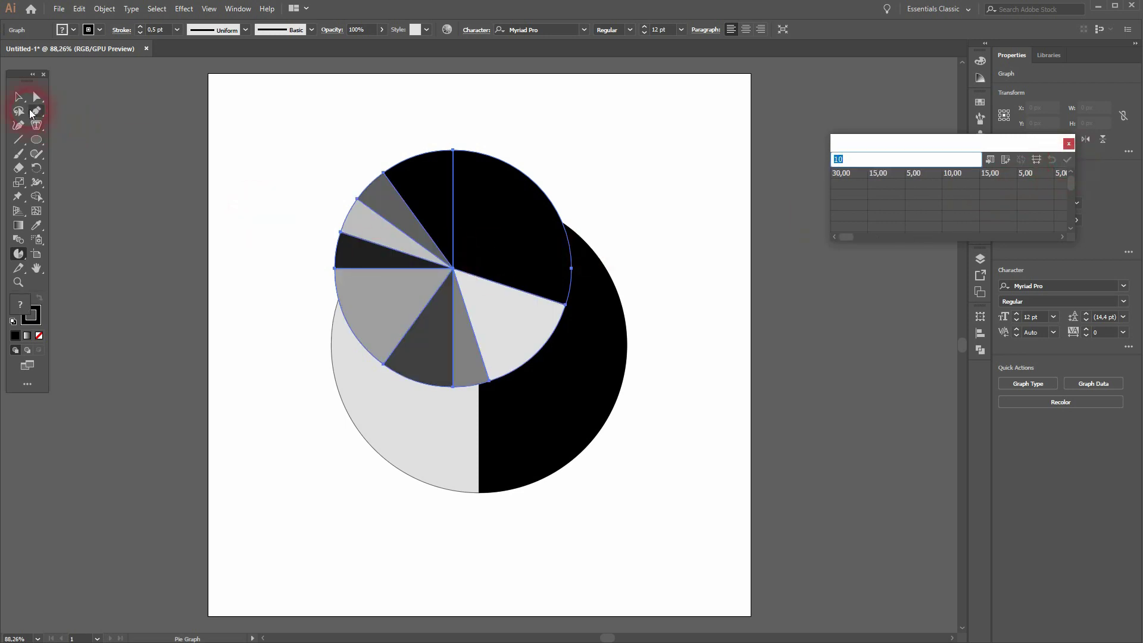
# Drag the small pie onto the big pie's centre, close Graph Data, and deselect.
pyautogui.click(19, 98)
pyautogui.moveTo(479, 234); pyautogui.dragTo(505, 316)
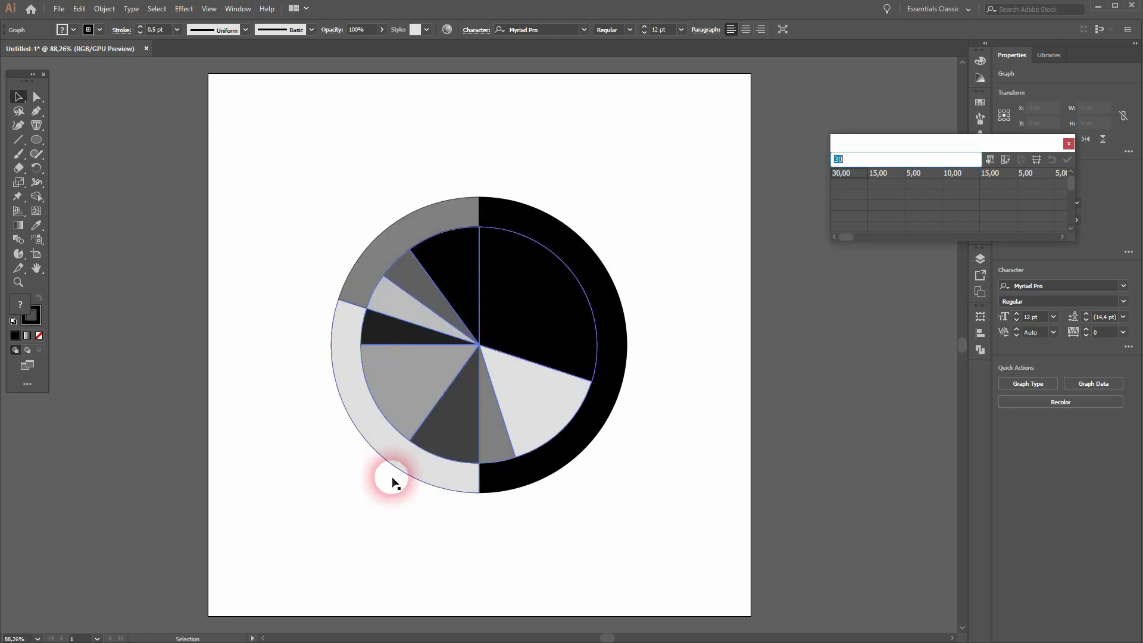
pyautogui.click(1069, 144)
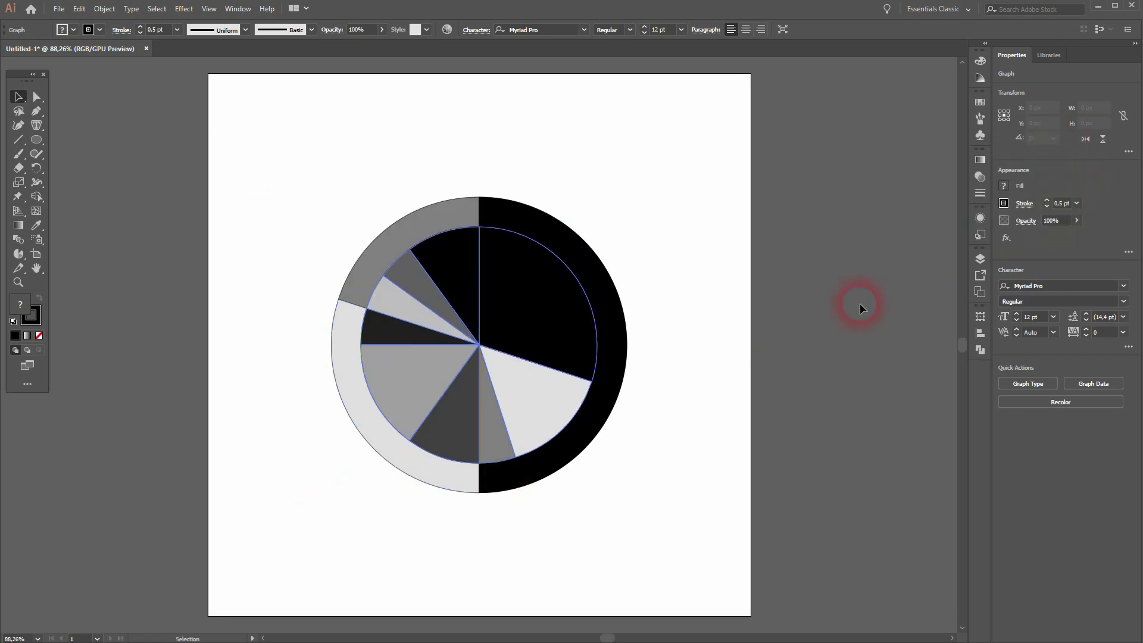
pyautogui.click(385, 525)
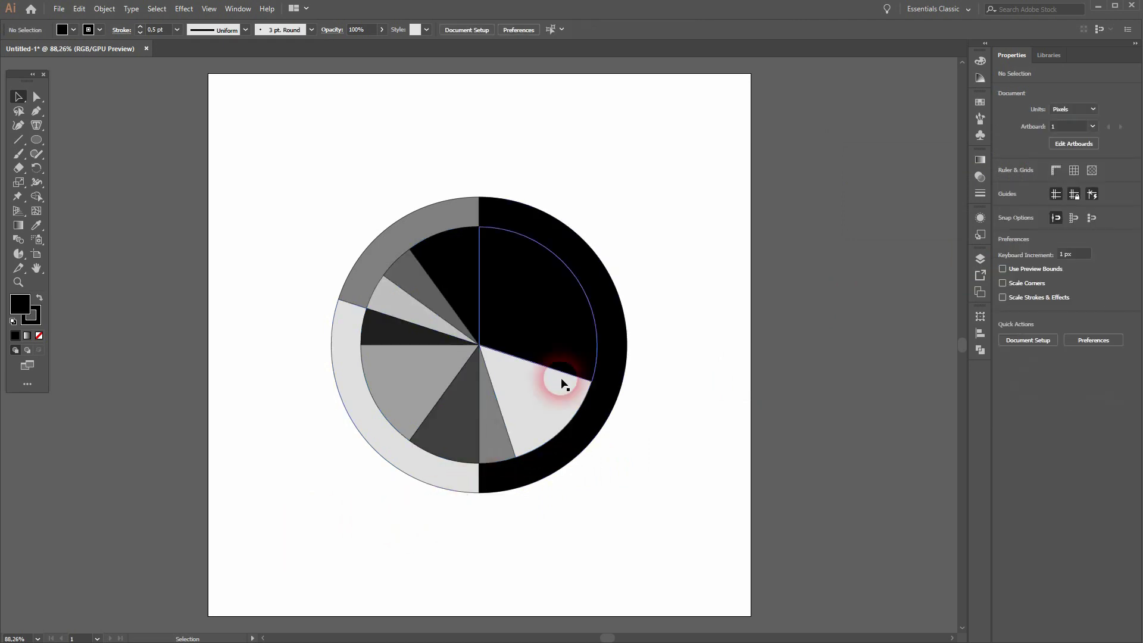
# Colour the outer ring parts red, green and dark blue with Direct Selection.
pyautogui.click(37, 96)
pyautogui.click(590, 251)
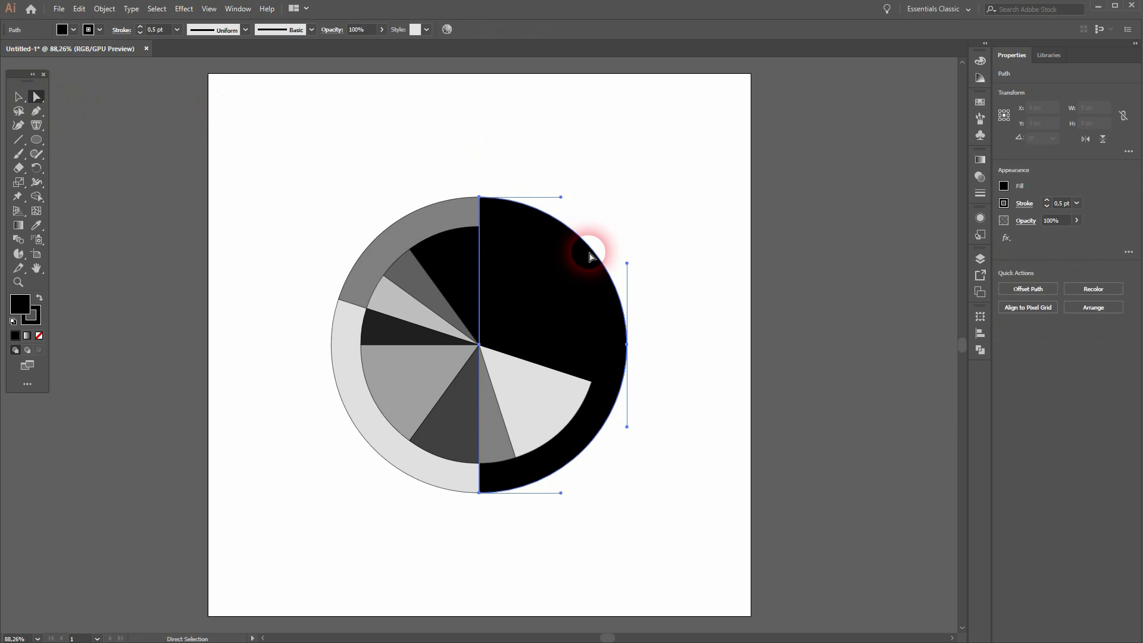
pyautogui.click(72, 29)
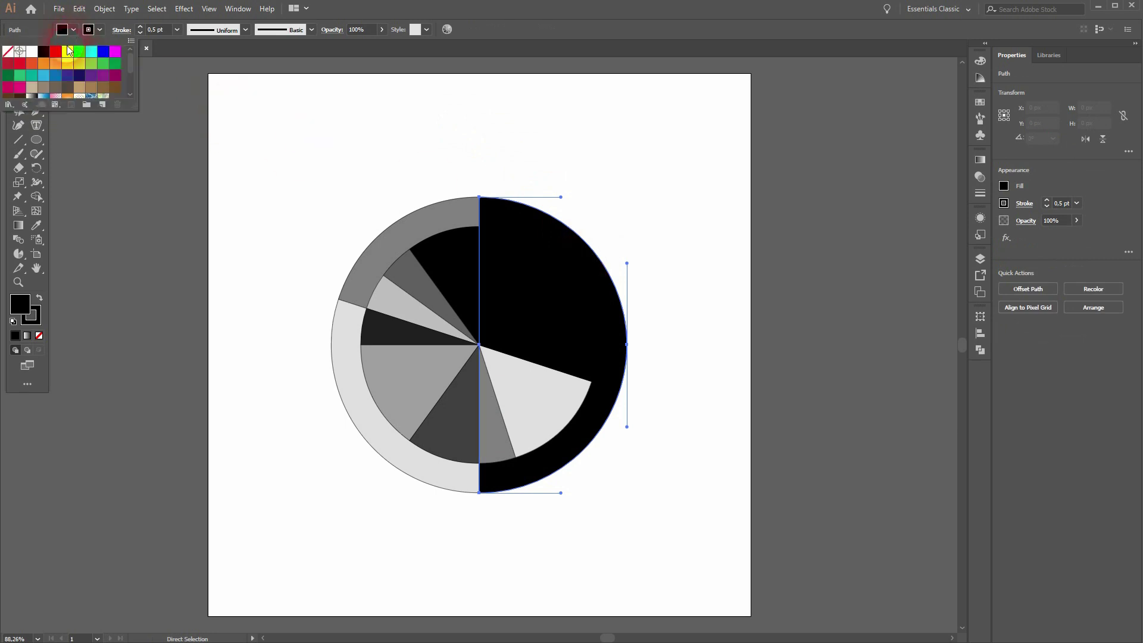
pyautogui.click(9, 63)
pyautogui.click(394, 468)
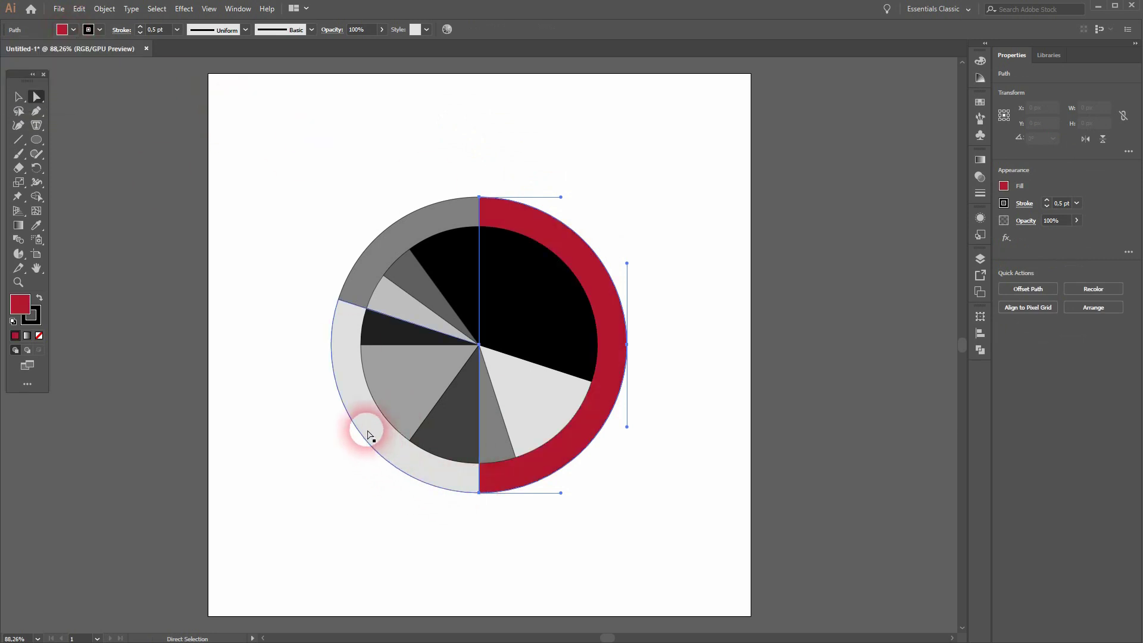
pyautogui.click(370, 434)
pyautogui.click(72, 29)
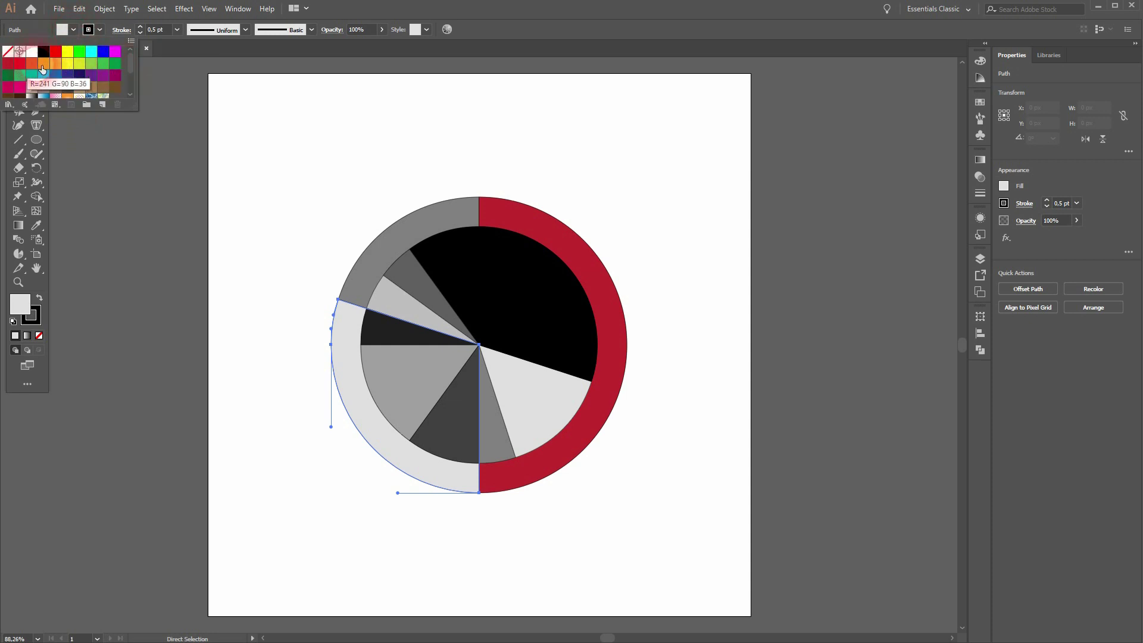
pyautogui.click(103, 62)
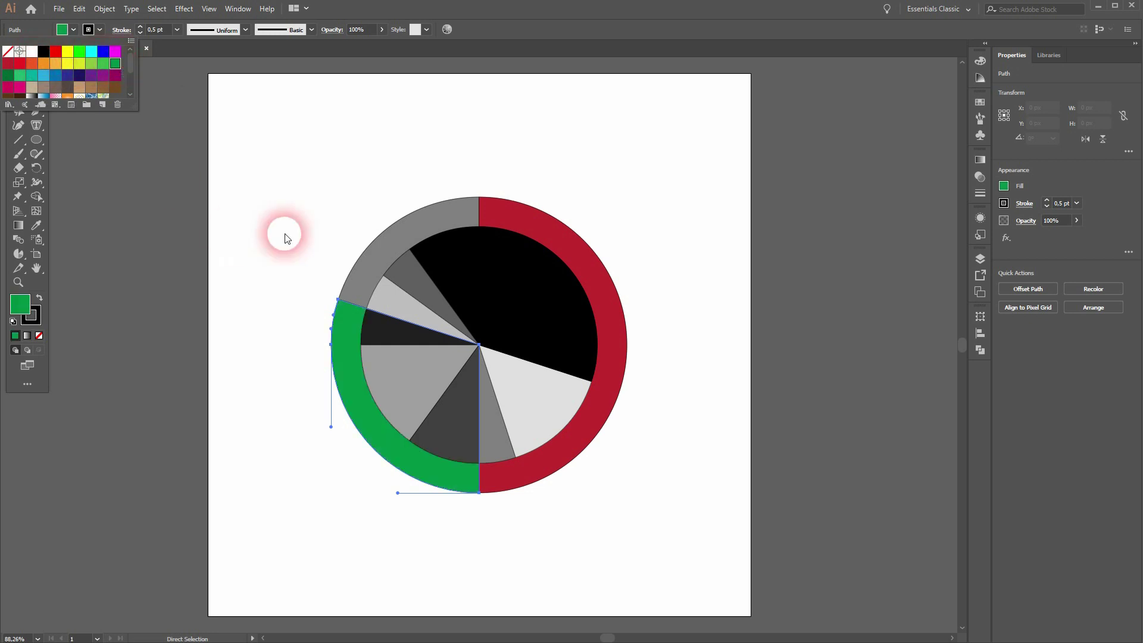
pyautogui.click(387, 253)
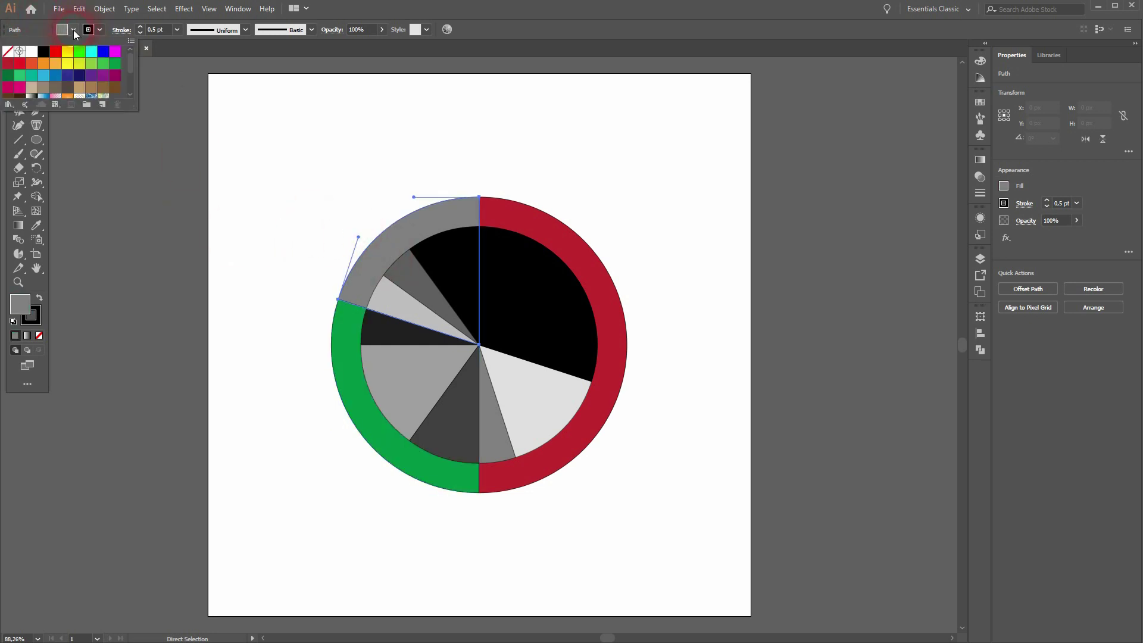
pyautogui.click(69, 75)
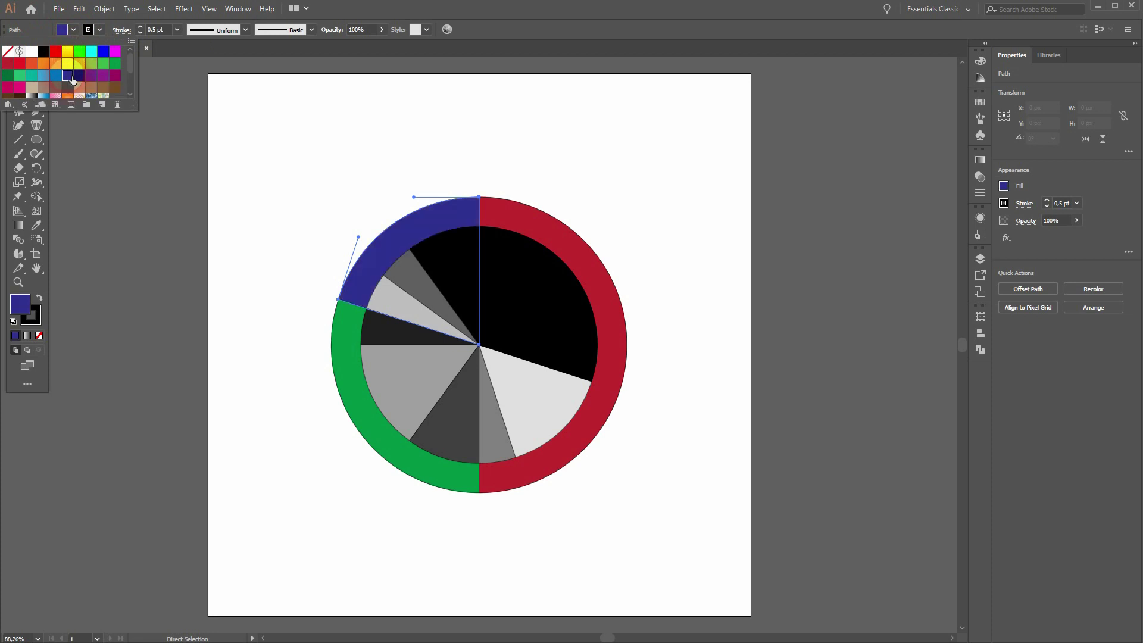
# Fill the inner slices under the red ring red, orange and yellow-orange.
pyautogui.click(548, 301)
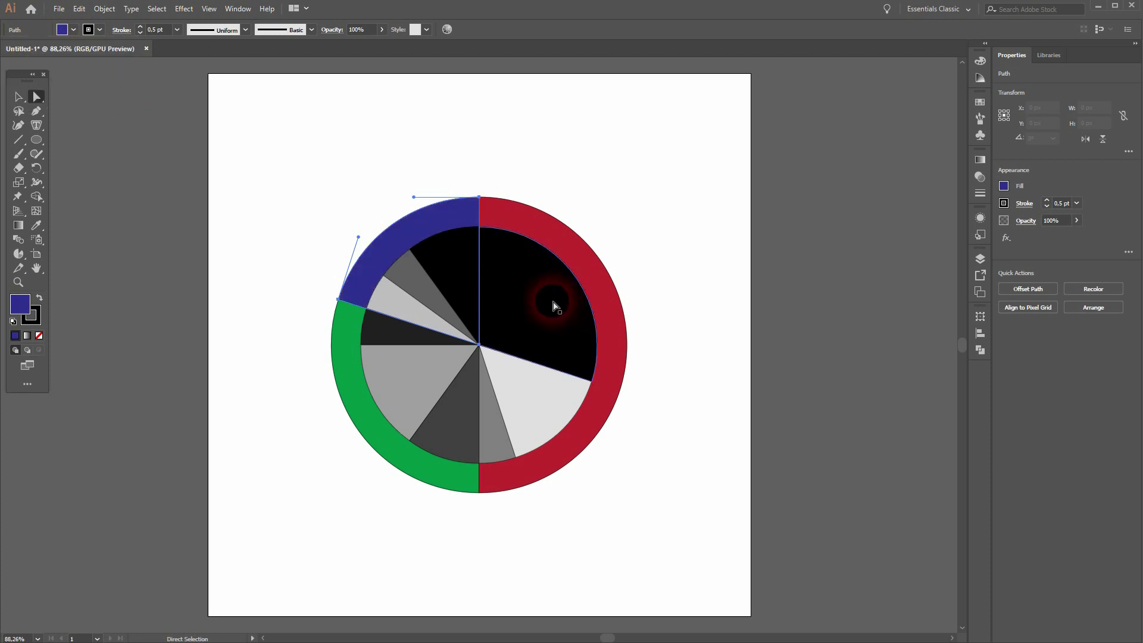
pyautogui.click(73, 29)
pyautogui.click(20, 62)
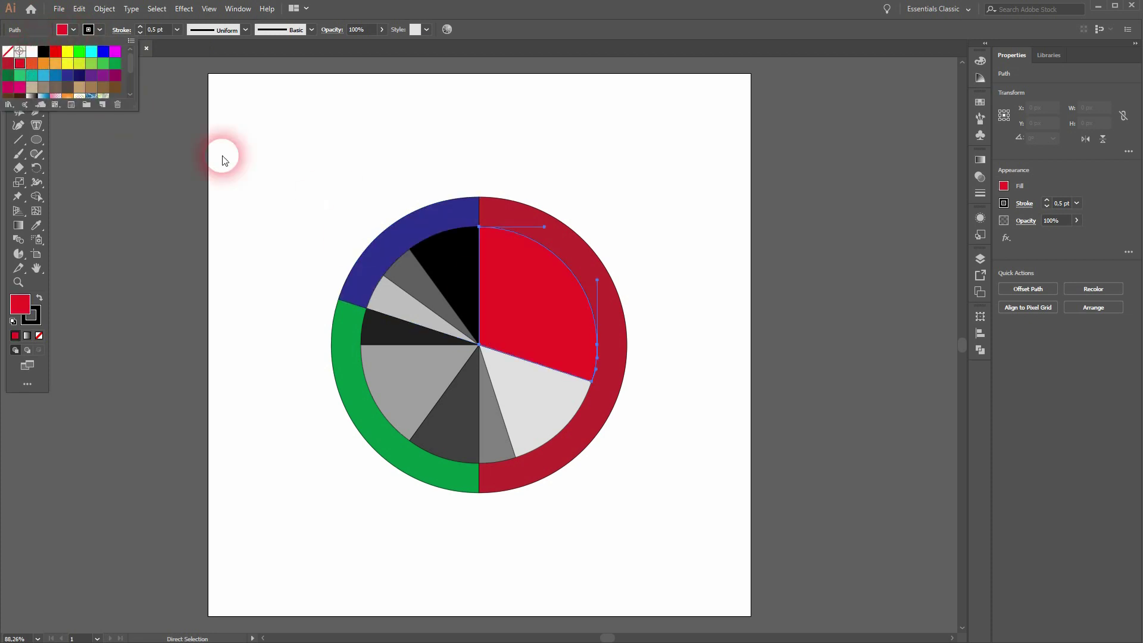
pyautogui.click(544, 409)
pyautogui.click(73, 29)
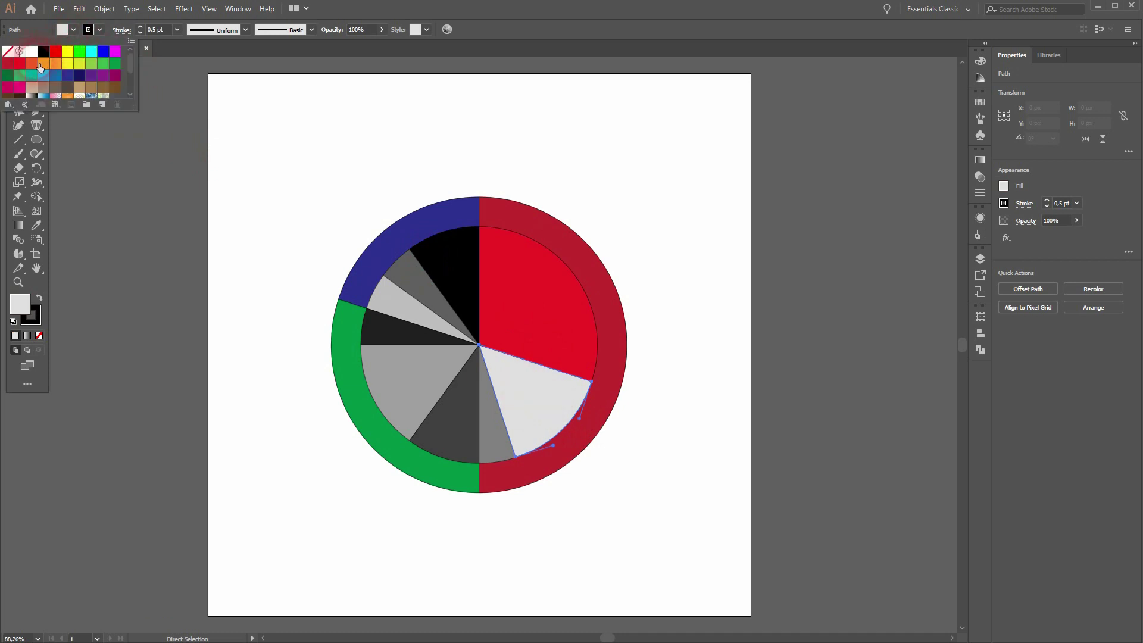
pyautogui.click(39, 65)
pyautogui.click(503, 440)
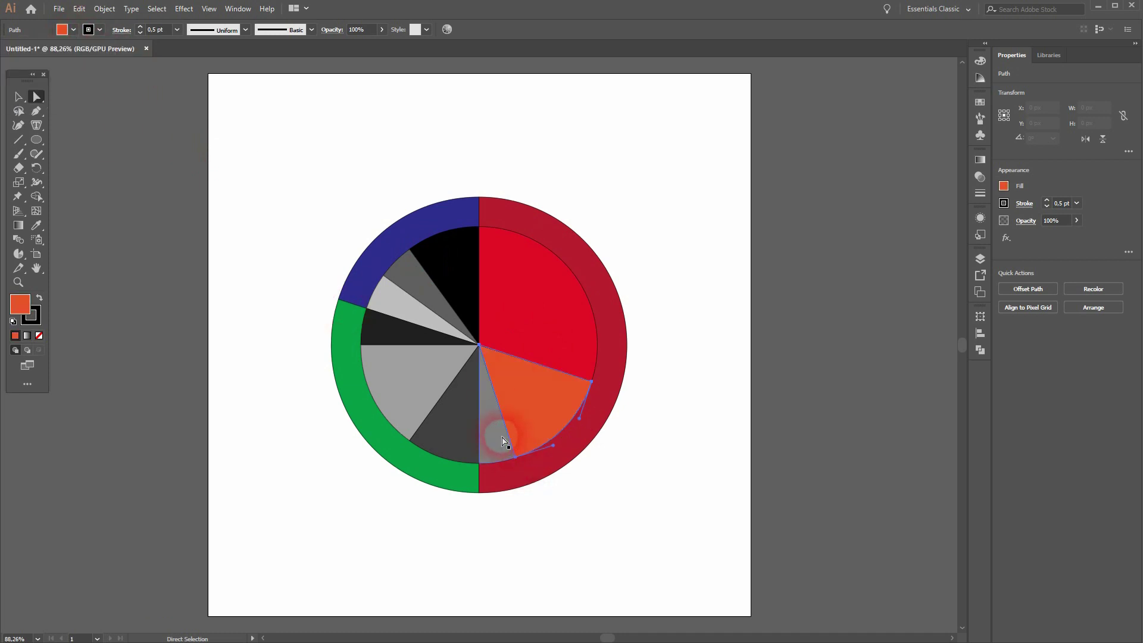
pyautogui.click(502, 440)
pyautogui.click(977, 106)
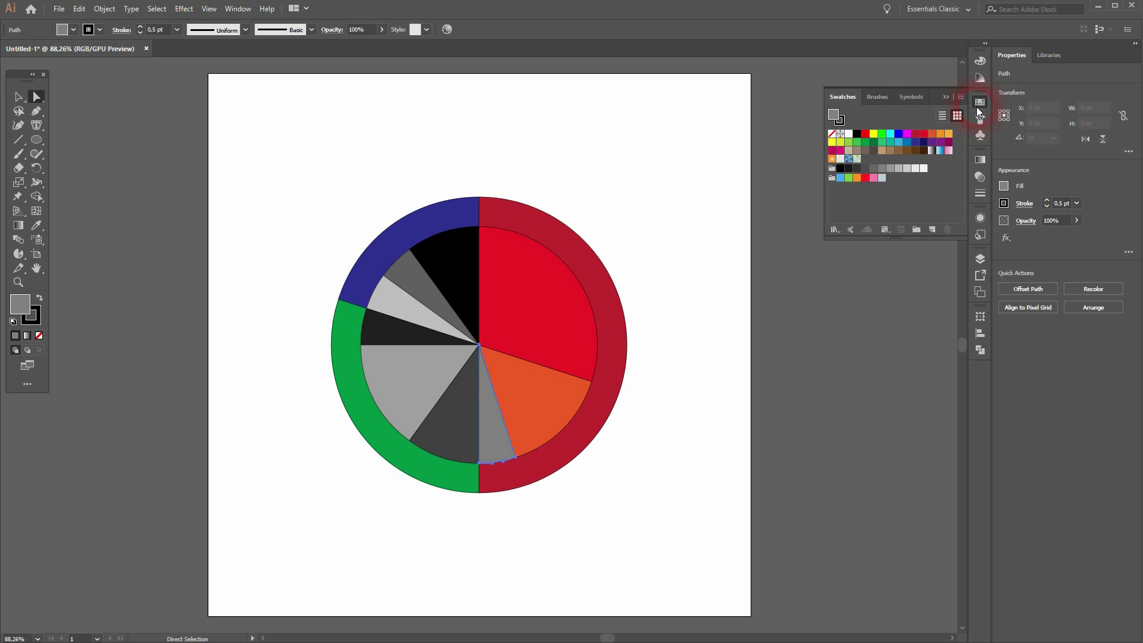
pyautogui.click(939, 133)
pyautogui.click(564, 375)
# Fill the inner slices under the green ring dark green, light green and teal.
pyautogui.click(471, 408)
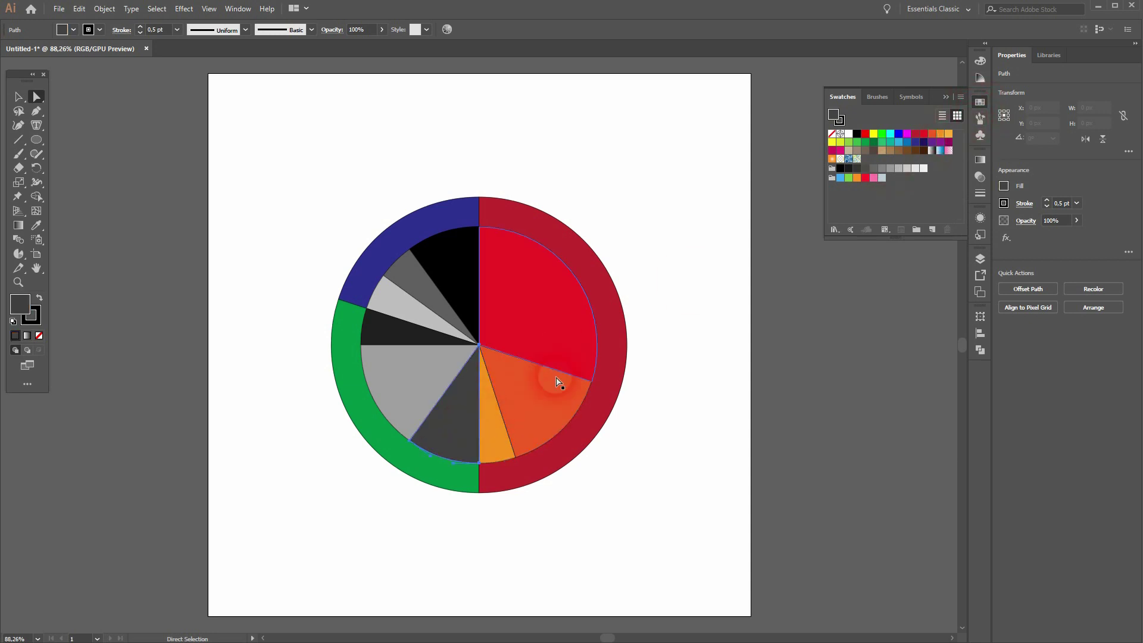
pyautogui.click(873, 142)
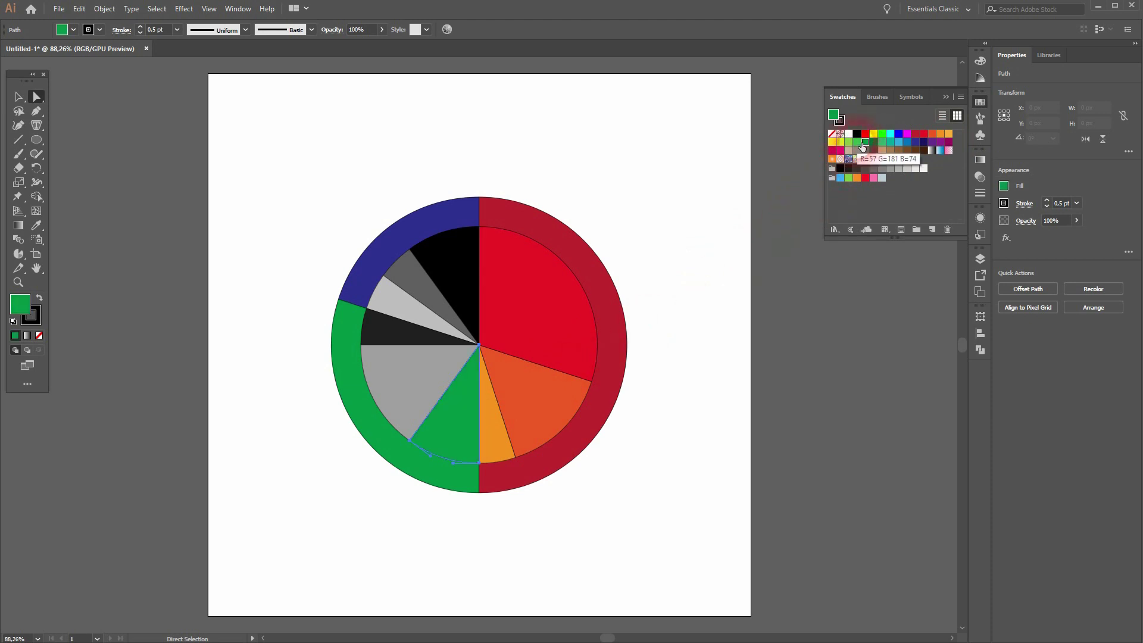
pyautogui.click(872, 143)
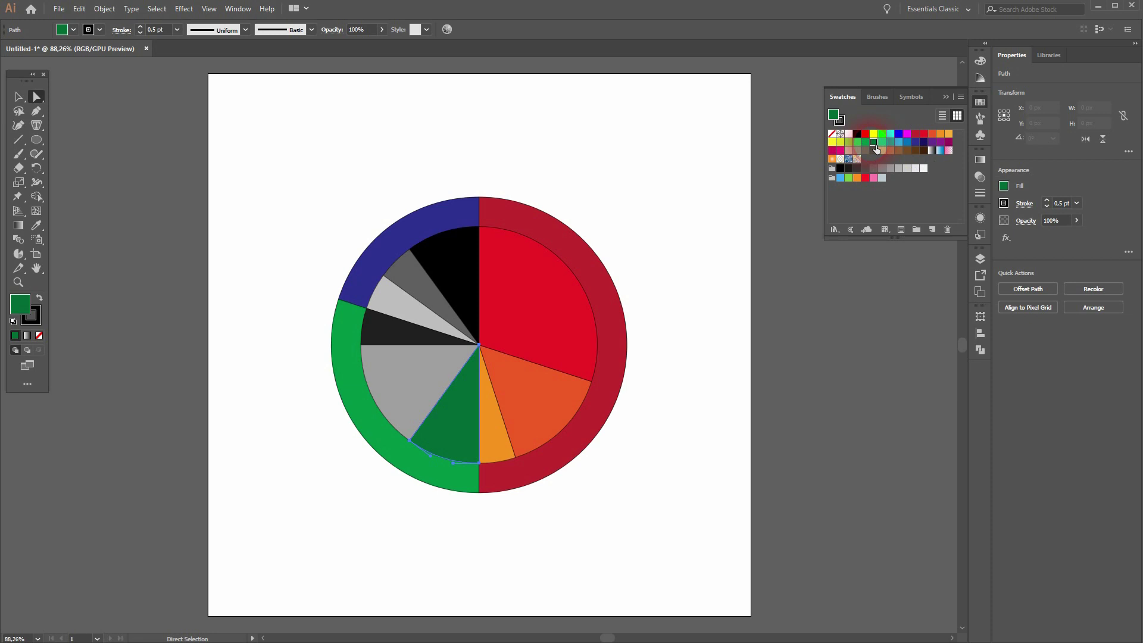
pyautogui.click(409, 388)
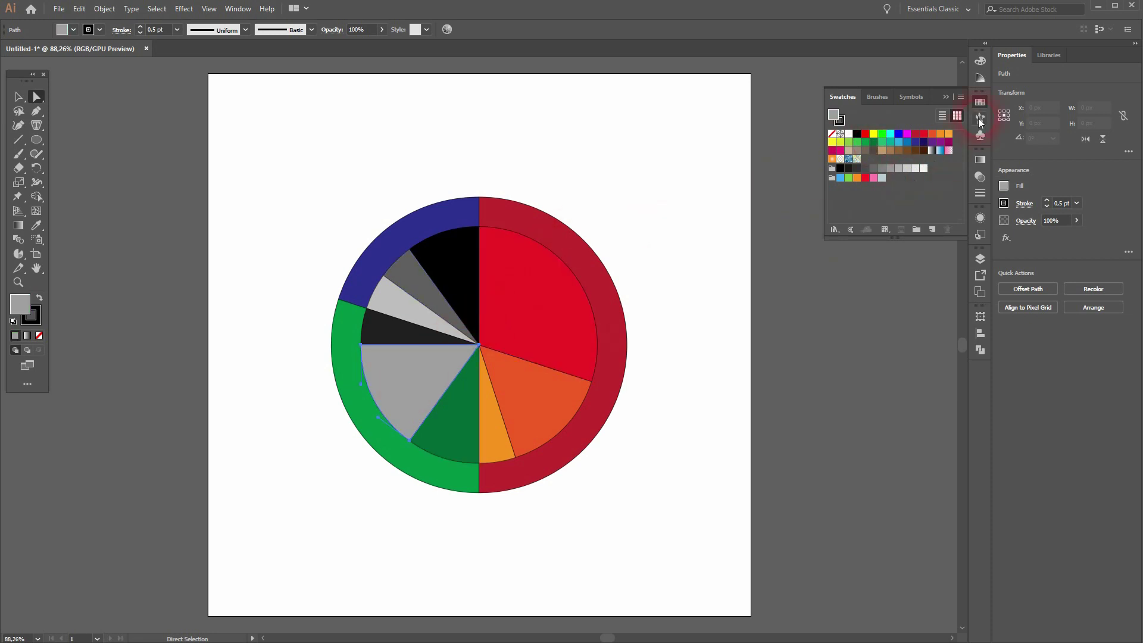
pyautogui.click(890, 143)
pyautogui.click(403, 334)
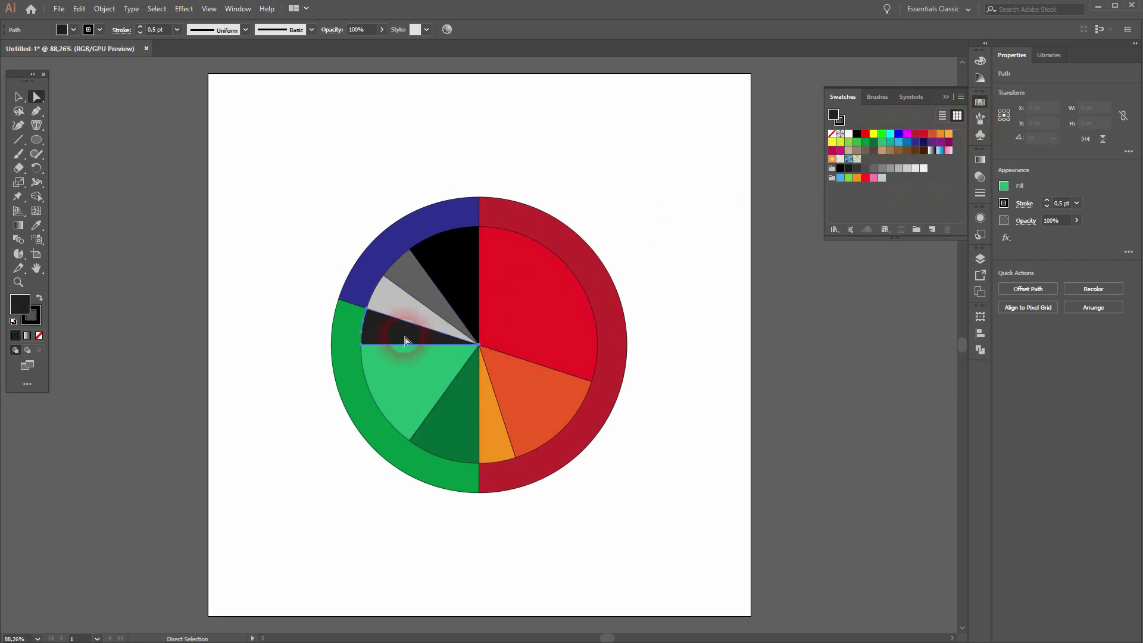
pyautogui.click(897, 143)
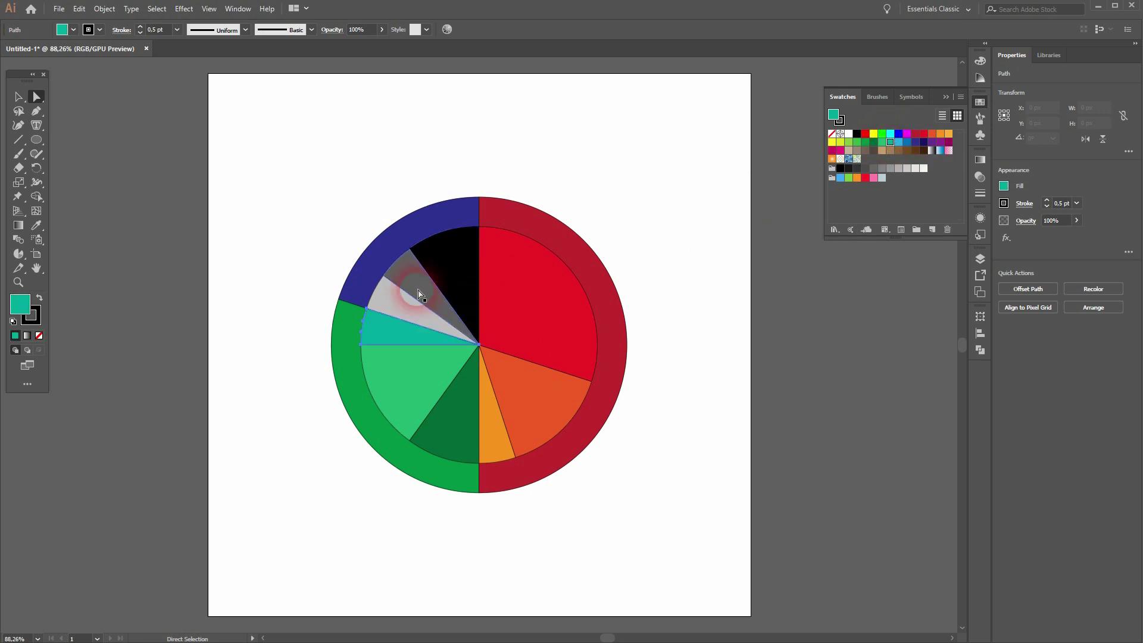
# Fill the inner slices under the blue ring light blue, blue and dark navy.
pyautogui.click(388, 302)
pyautogui.click(904, 142)
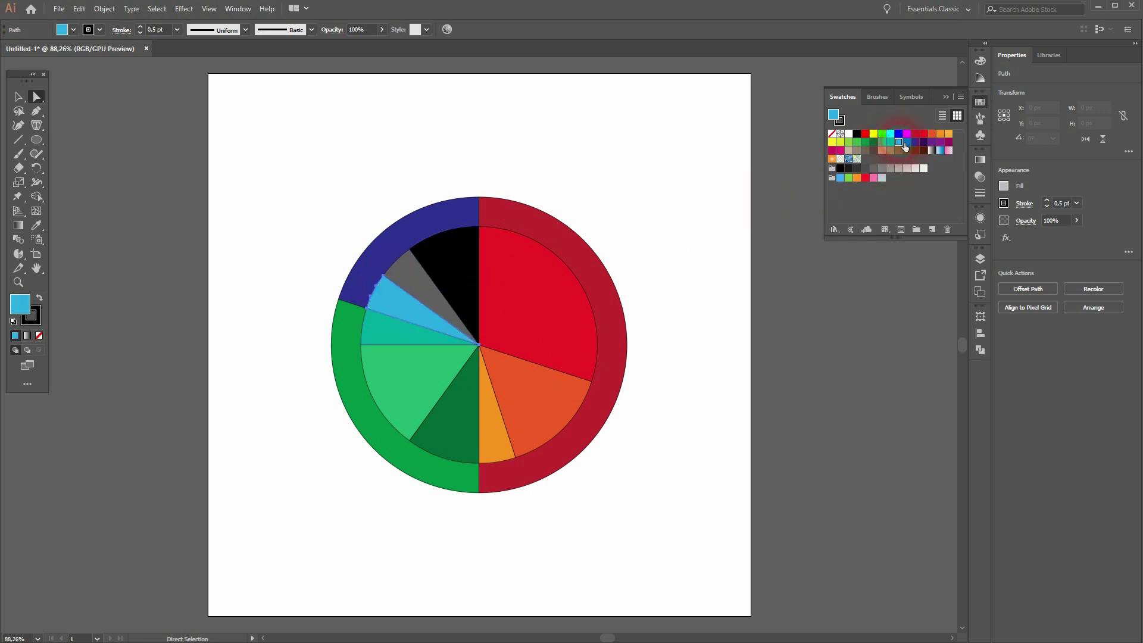
pyautogui.click(427, 279)
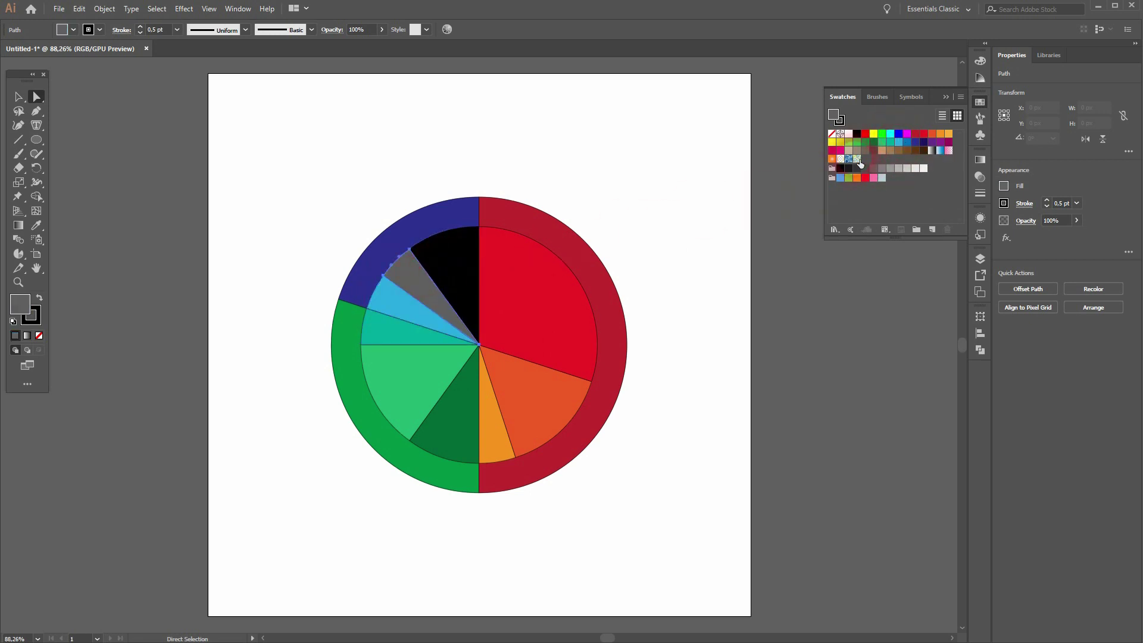
pyautogui.click(910, 142)
pyautogui.click(468, 257)
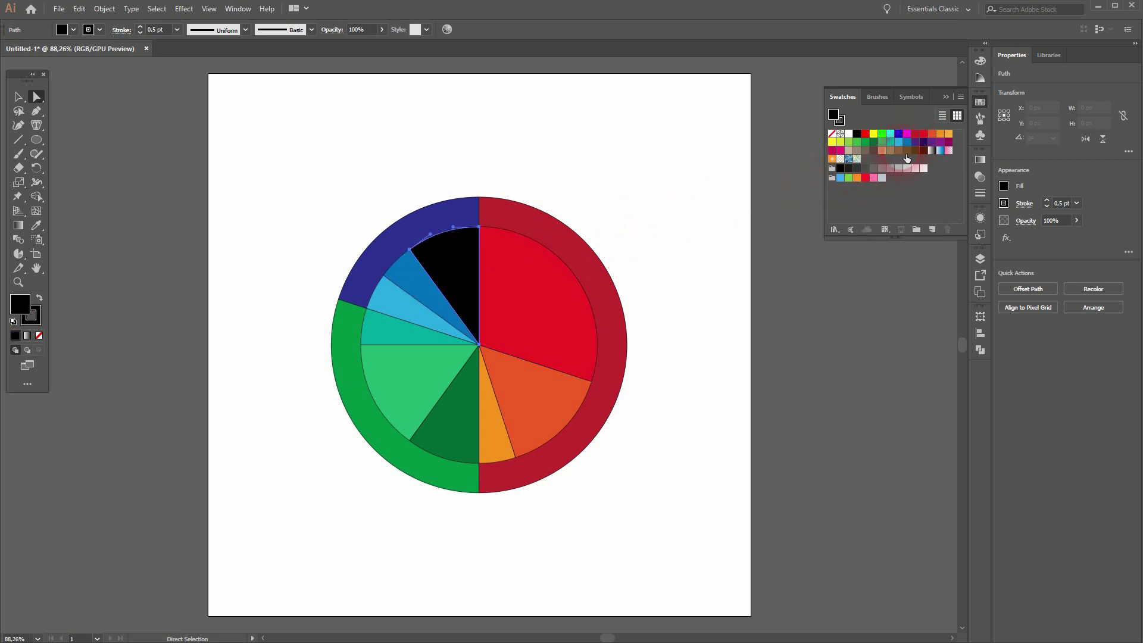
pyautogui.click(920, 143)
pyautogui.click(926, 142)
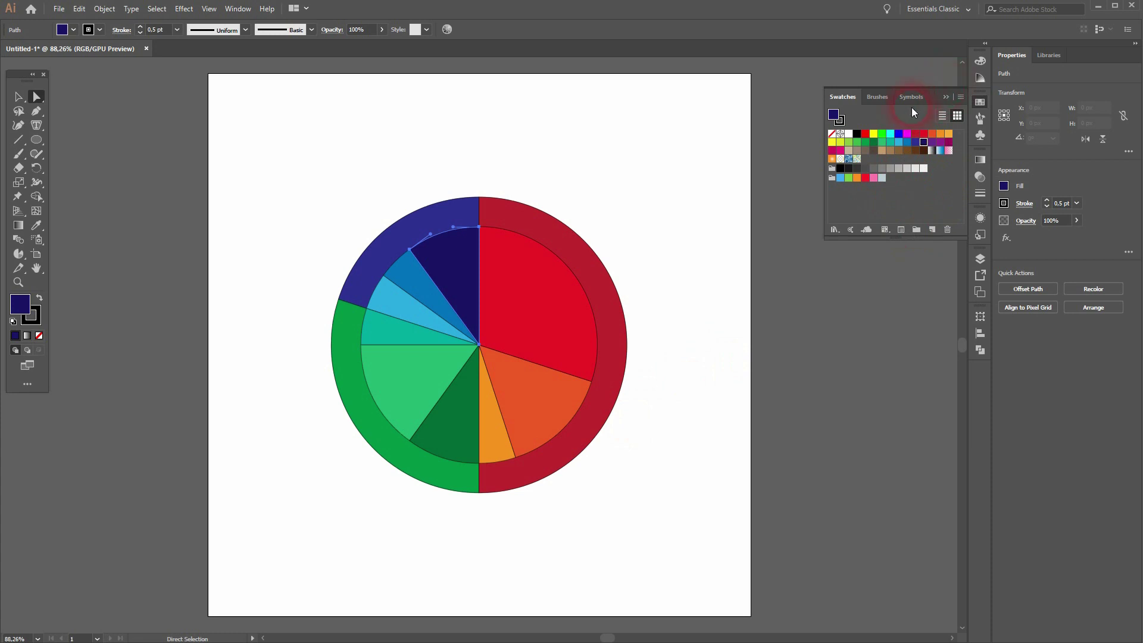
pyautogui.click(945, 98)
pyautogui.click(19, 95)
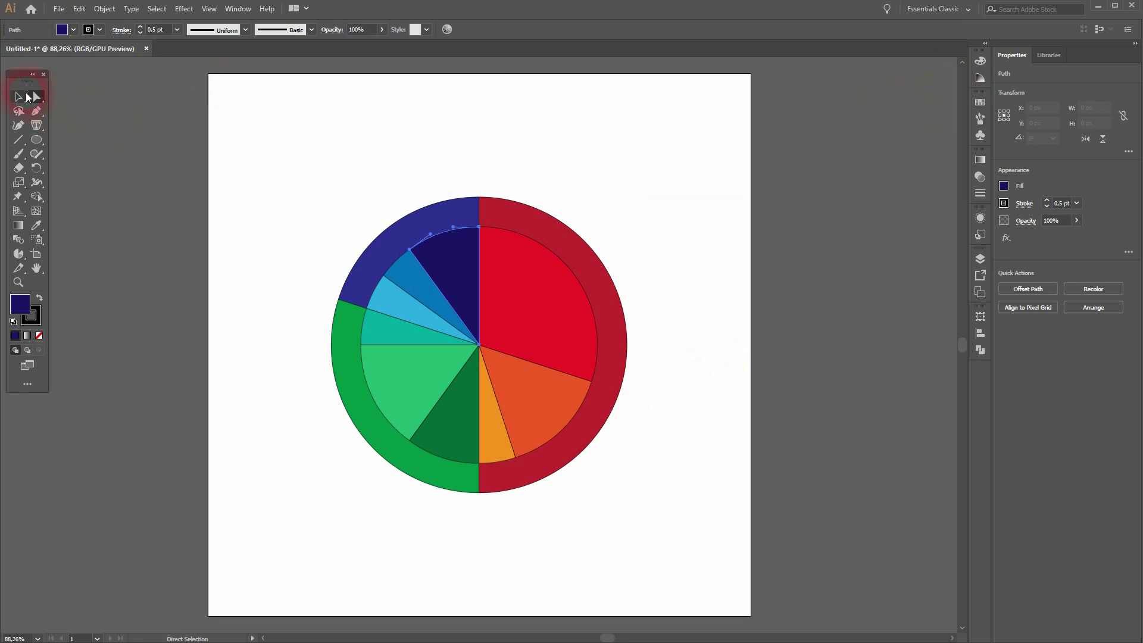
# Clear the selection and choose the Ellipse tool from the shape flyout.
pyautogui.click(306, 238)
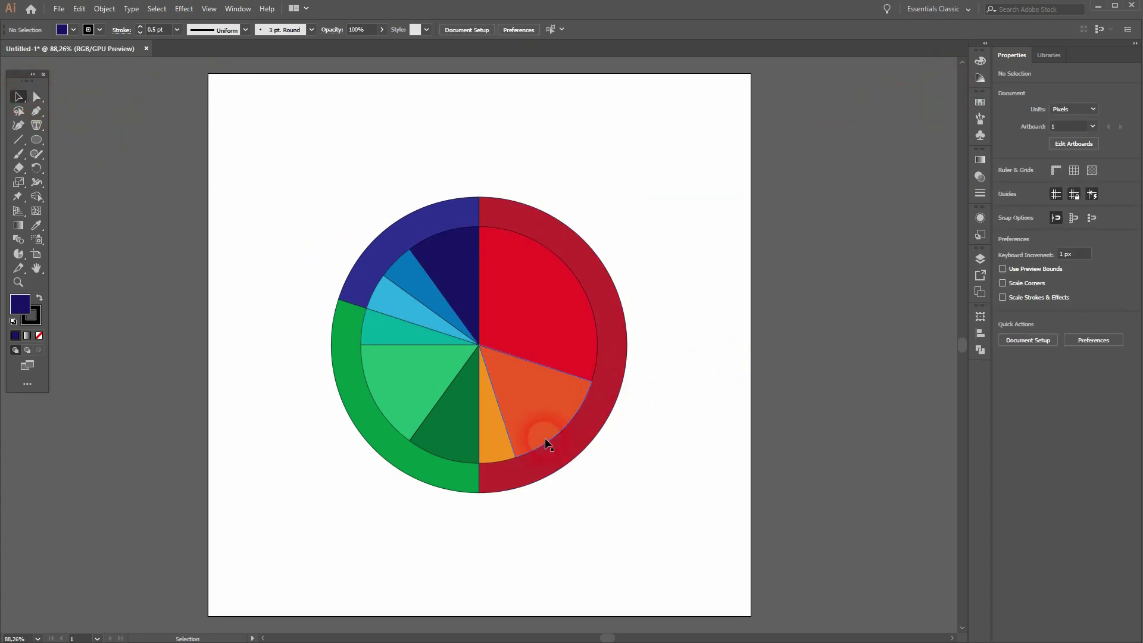
pyautogui.moveTo(274, 560); pyautogui.dragTo(704, 193)
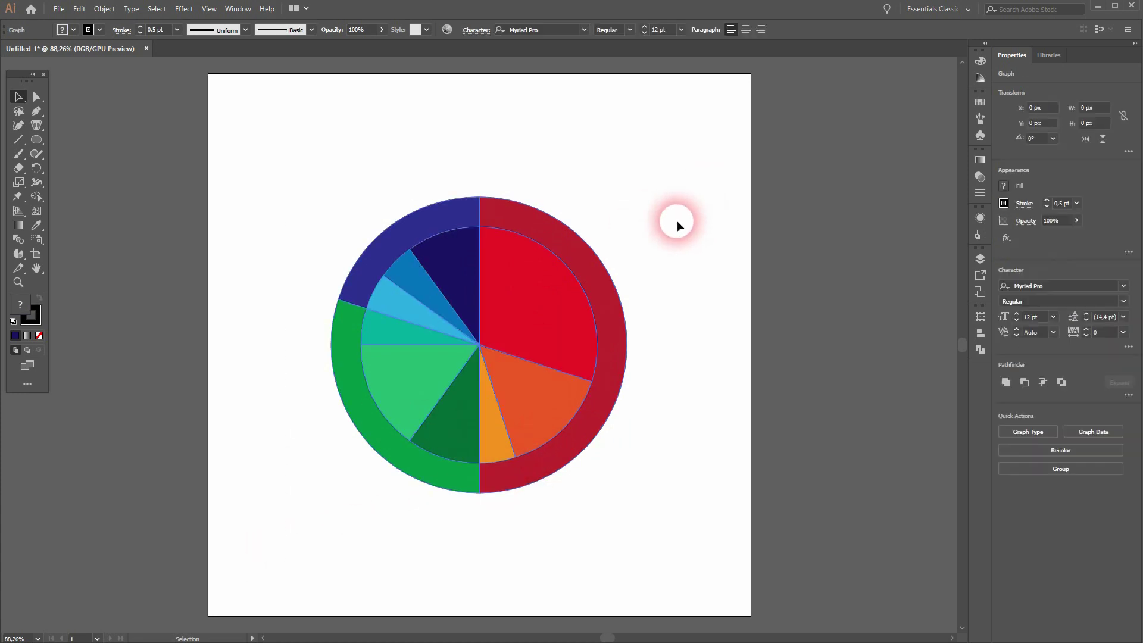
pyautogui.click(628, 257)
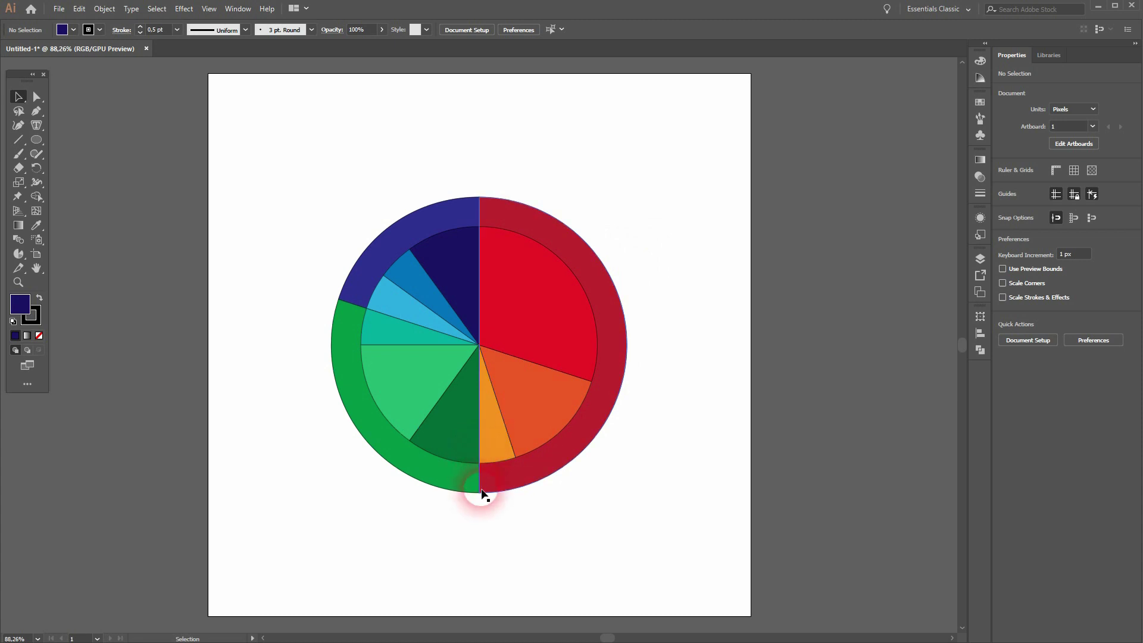
pyautogui.click(198, 302)
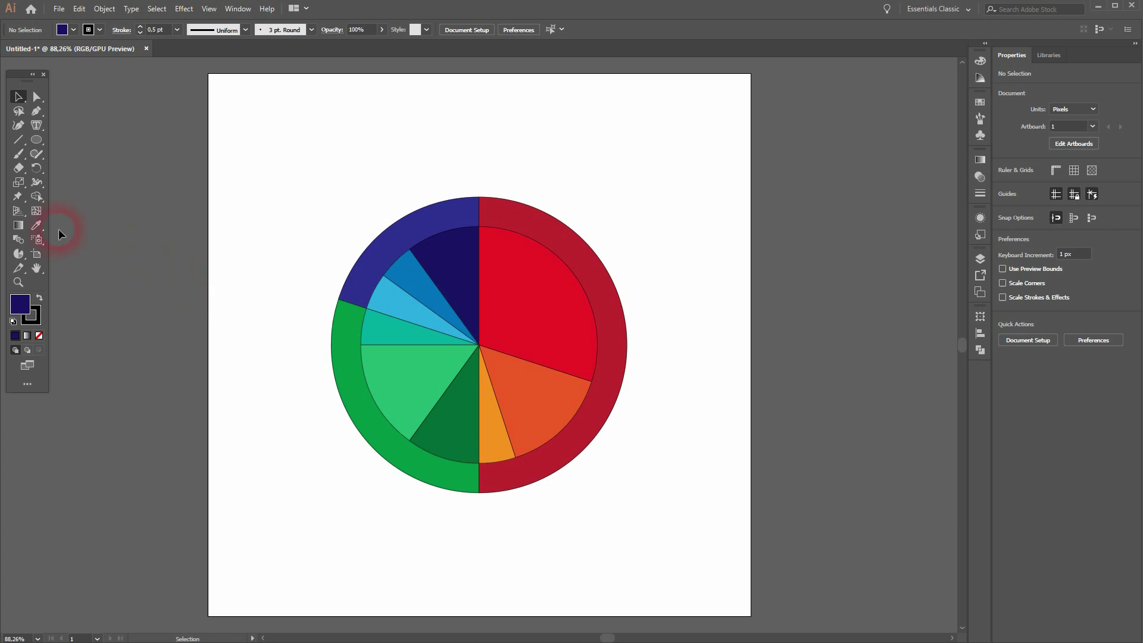
pyautogui.click(36, 140)
pyautogui.click(88, 169)
# Draw a navy circle from the chart centre and place a copy right of the chart.
pyautogui.moveTo(483, 349)
pyautogui.mouseDown()
pyautogui.moveTo(576, 448)
pyautogui.moveTo(570, 438)
pyautogui.mouseUp()
pyautogui.press('v')
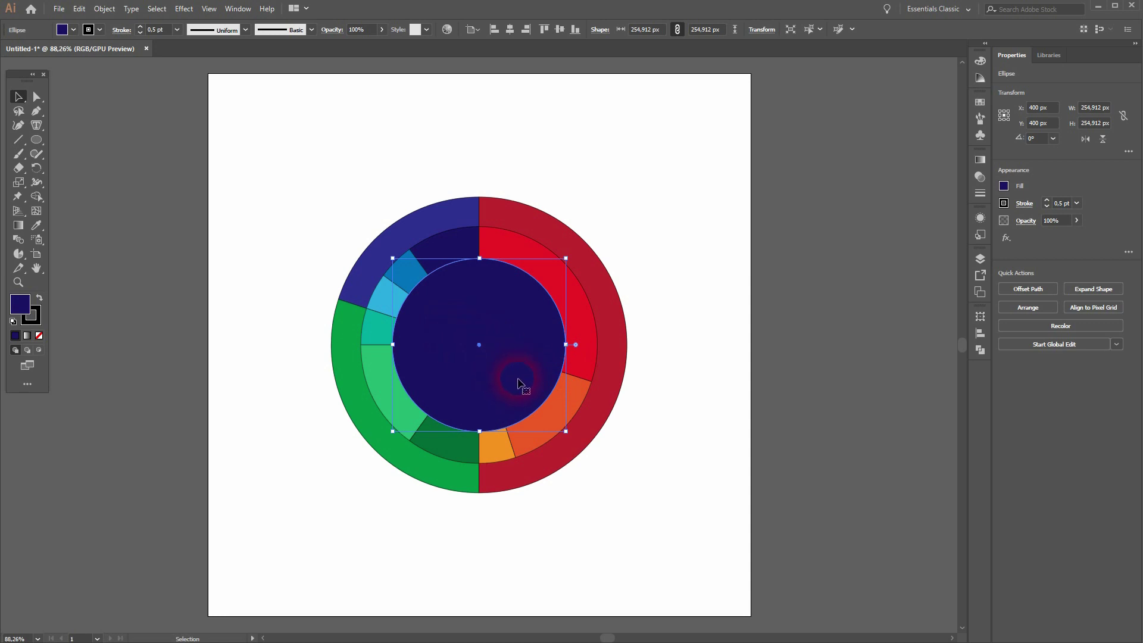
pyautogui.moveTo(504, 362)
pyautogui.mouseDown()
pyautogui.moveTo(808, 319)
pyautogui.moveTo(840, 335)
pyautogui.mouseUp()
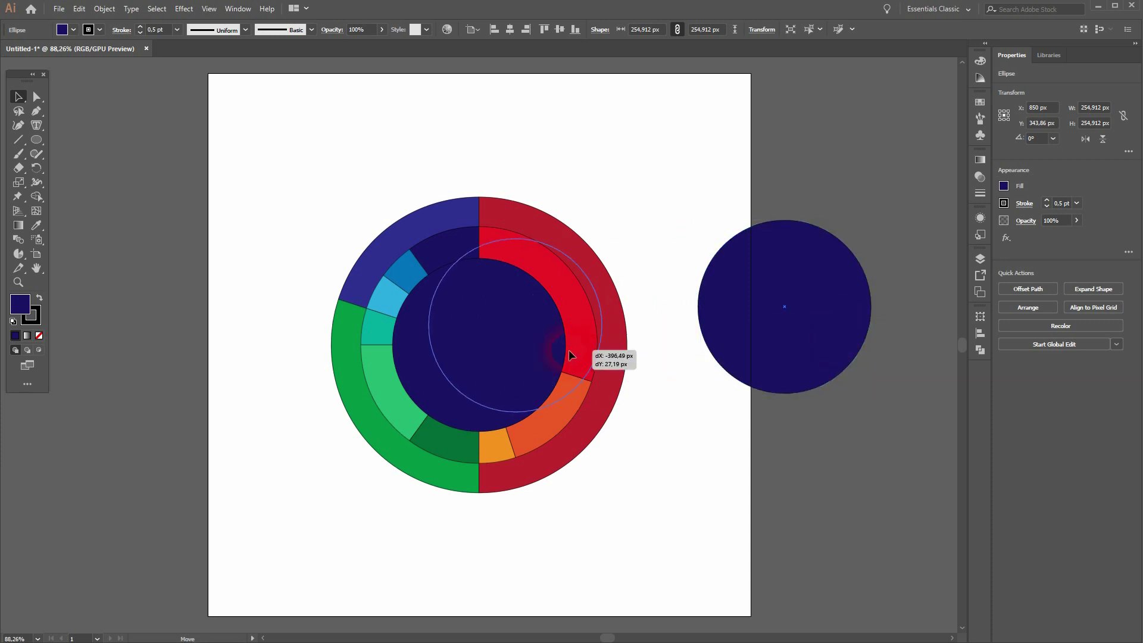
pyautogui.moveTo(839, 335); pyautogui.dragTo(835, 366)
# Fill the copied circle yellow and move it back over the chart centre.
pyautogui.click(74, 30)
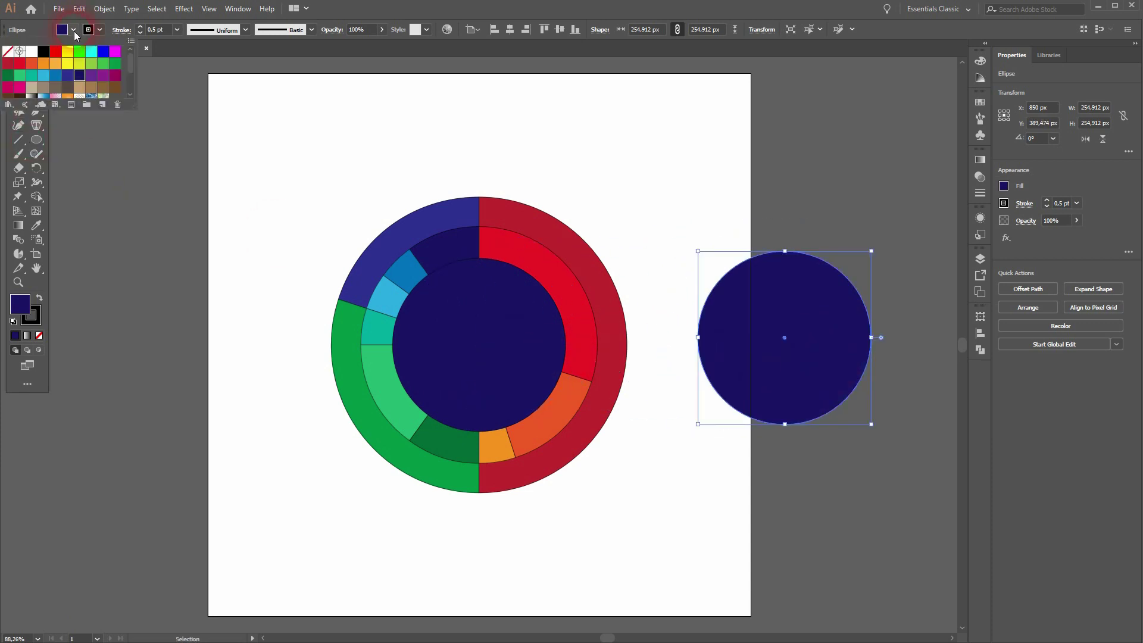
pyautogui.click(67, 51)
pyautogui.click(632, 340)
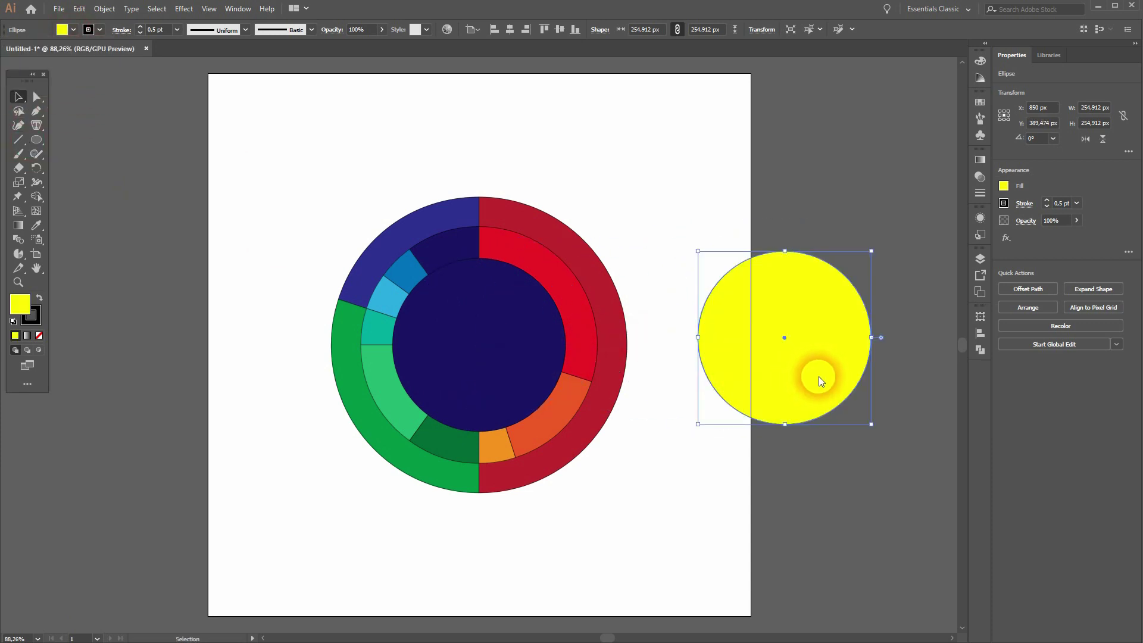
pyautogui.moveTo(834, 351)
pyautogui.mouseDown()
pyautogui.moveTo(527, 361)
pyautogui.moveTo(632, 346)
pyautogui.mouseUp()
# Send the yellow circle backward behind the navy circle.
pyautogui.rightClick(499, 329)
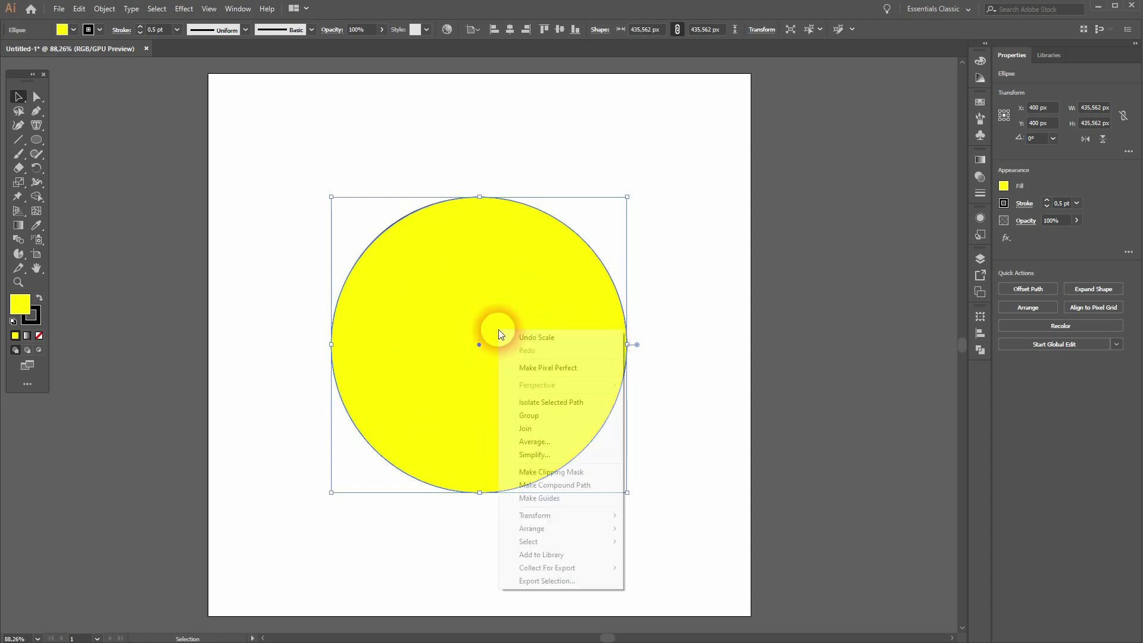
pyautogui.moveTo(558, 529)
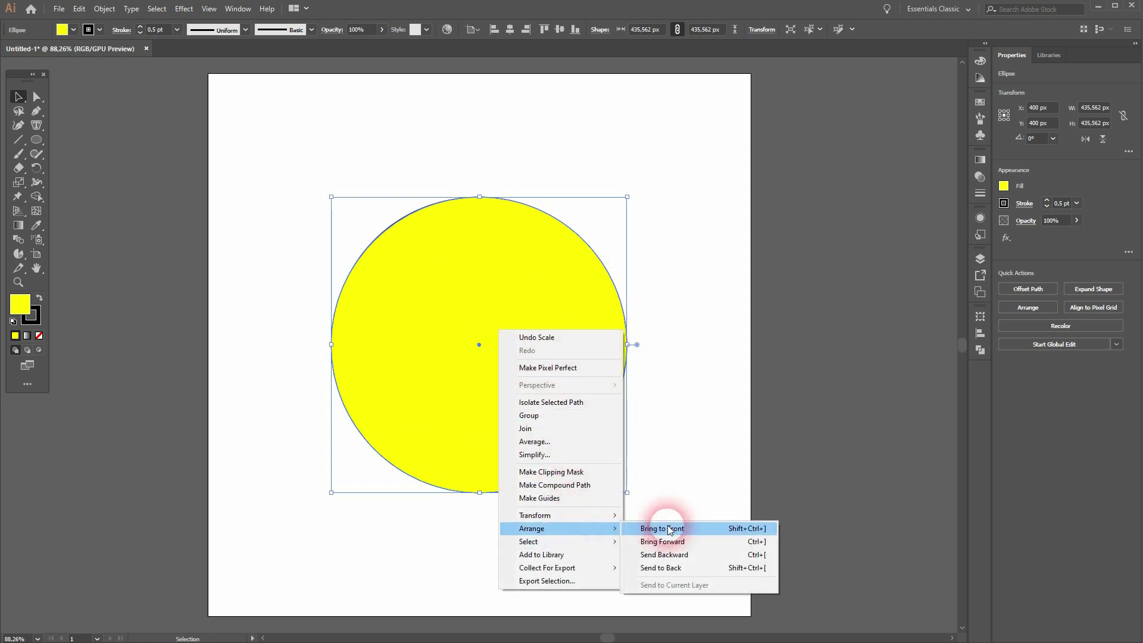
pyautogui.click(706, 552)
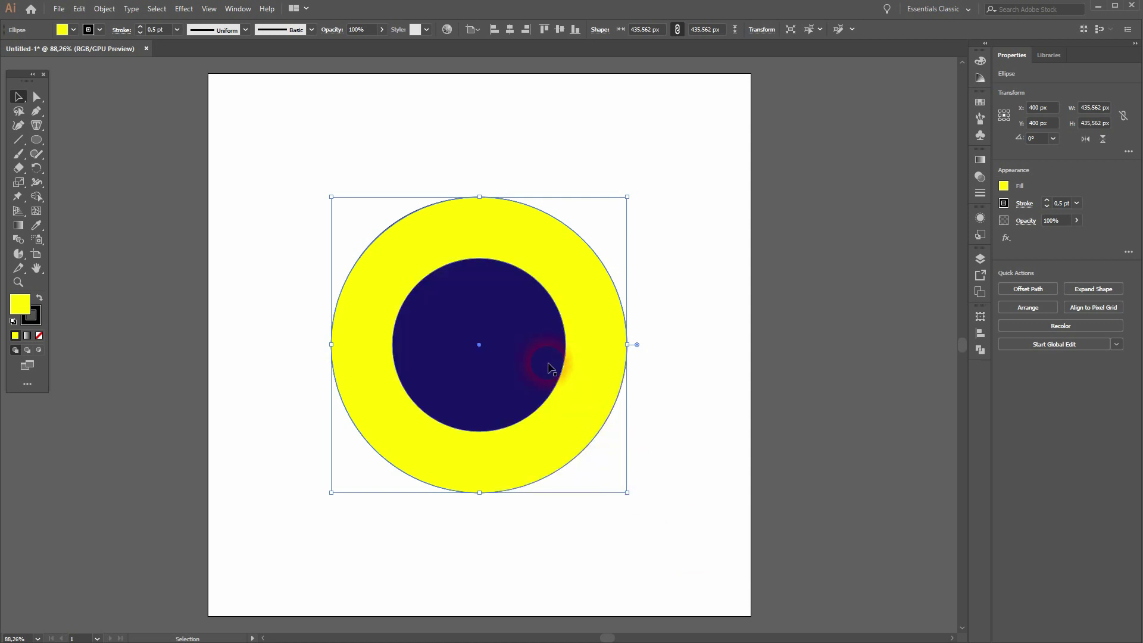
pyautogui.click(704, 389)
# Make a compound path from both circles, then marquee-select the ring and chart.
pyautogui.click(572, 295)
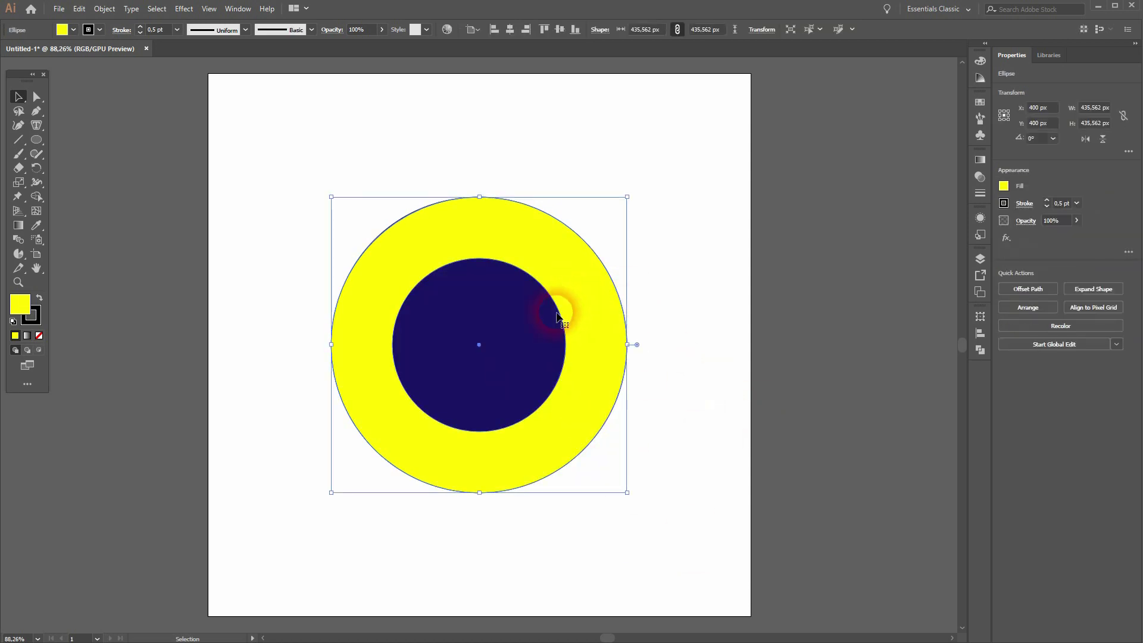
pyautogui.keyDown('shift'); pyautogui.click(455, 339); pyautogui.keyUp('shift')
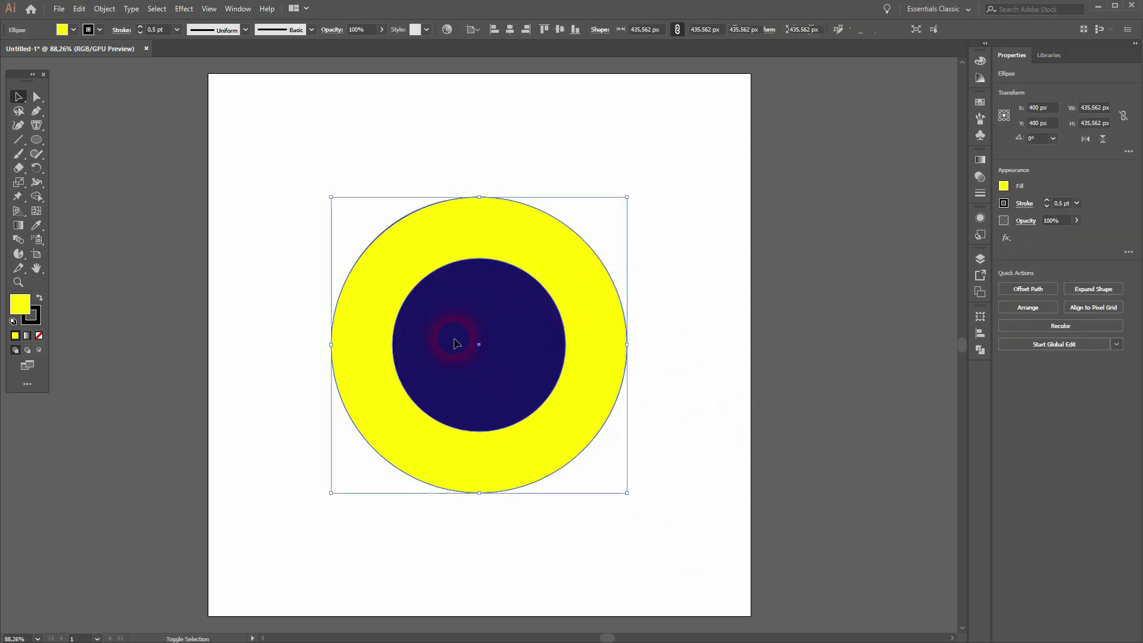
pyautogui.click(106, 9)
pyautogui.moveTo(137, 440)
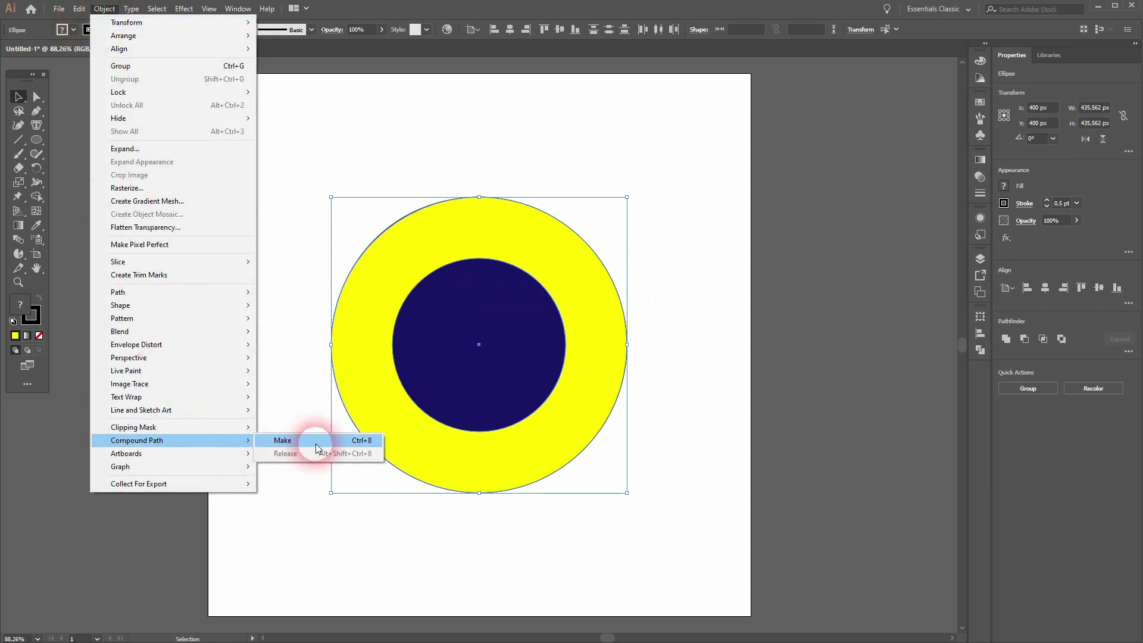
pyautogui.click(317, 445)
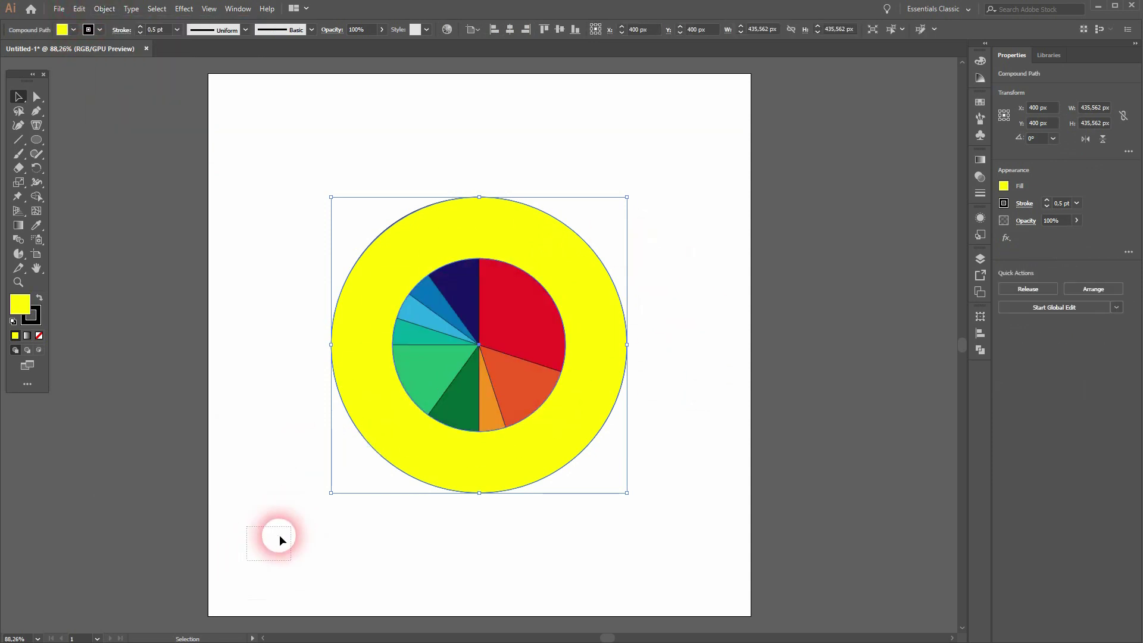
pyautogui.moveTo(280, 540); pyautogui.dragTo(740, 115)
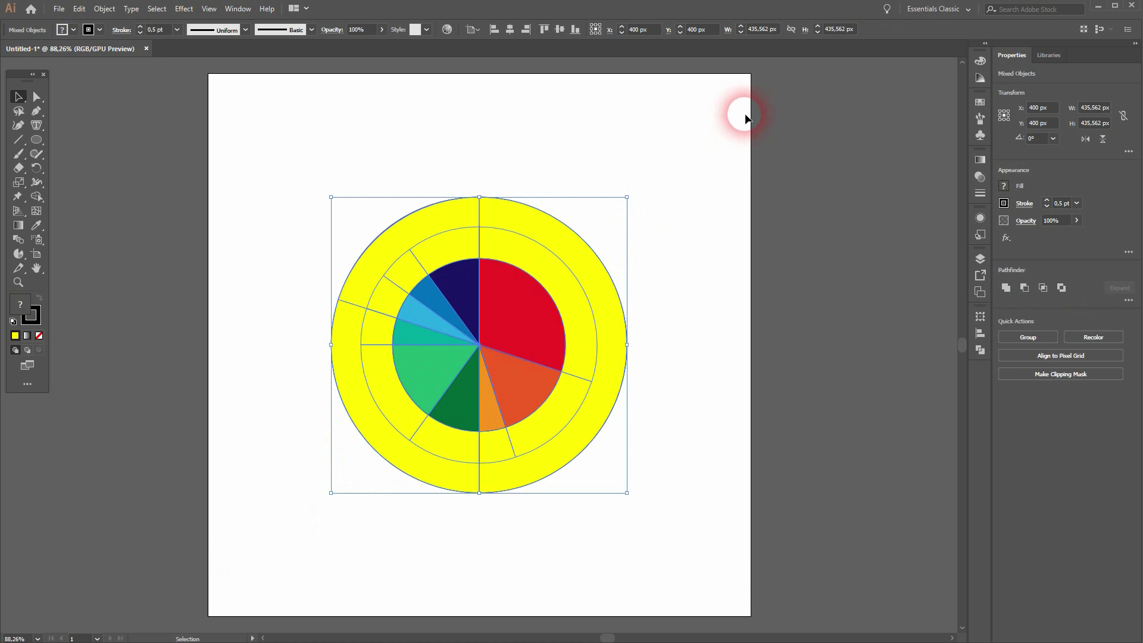
# Apply Object > Clipping Mask > Make to the ring and chart, then deselect.
pyautogui.click(106, 13)
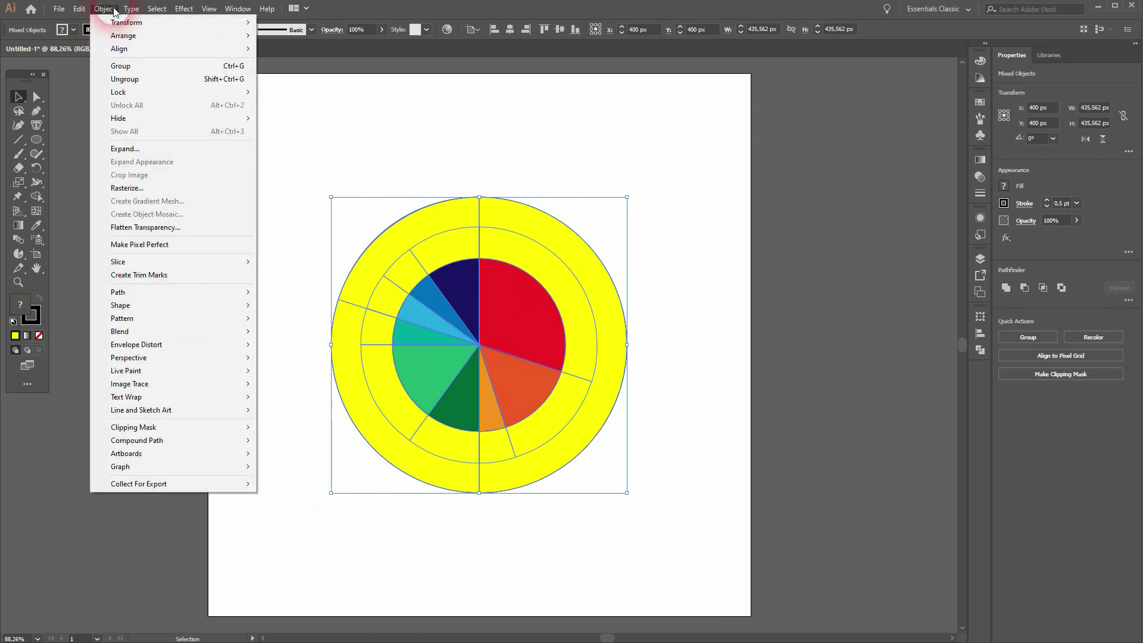
pyautogui.moveTo(170, 427)
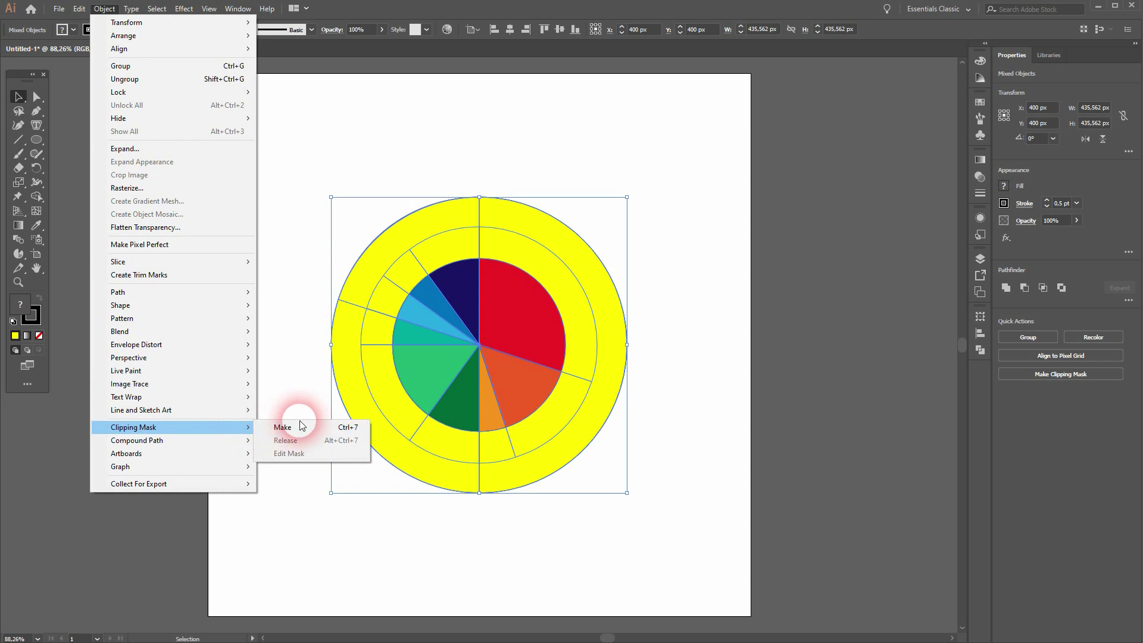
pyautogui.click(300, 426)
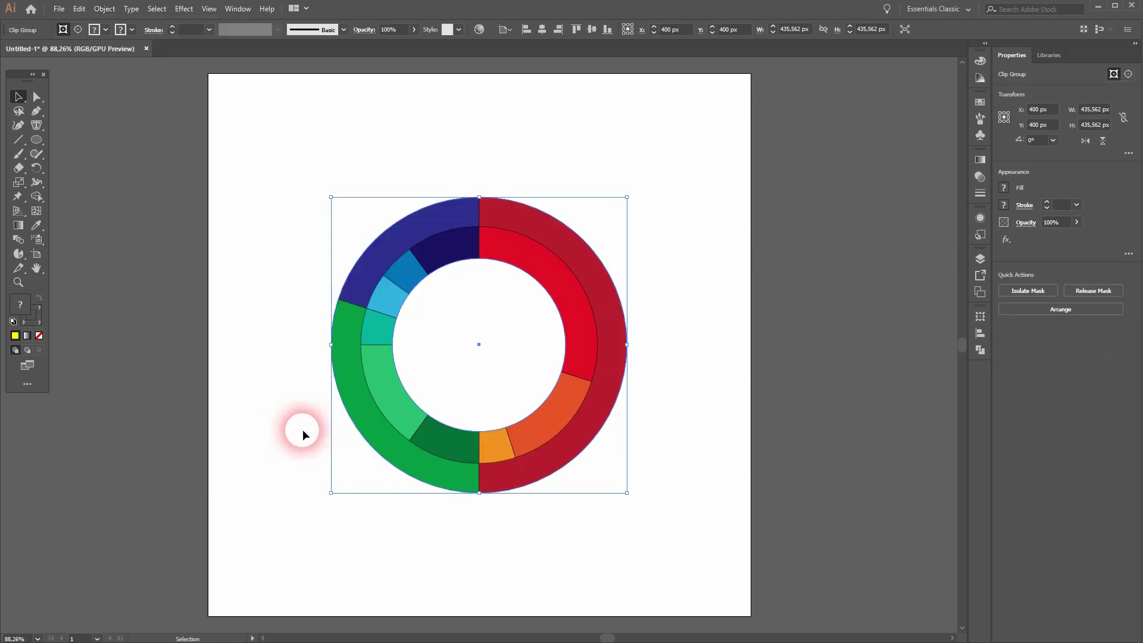
pyautogui.click(316, 291)
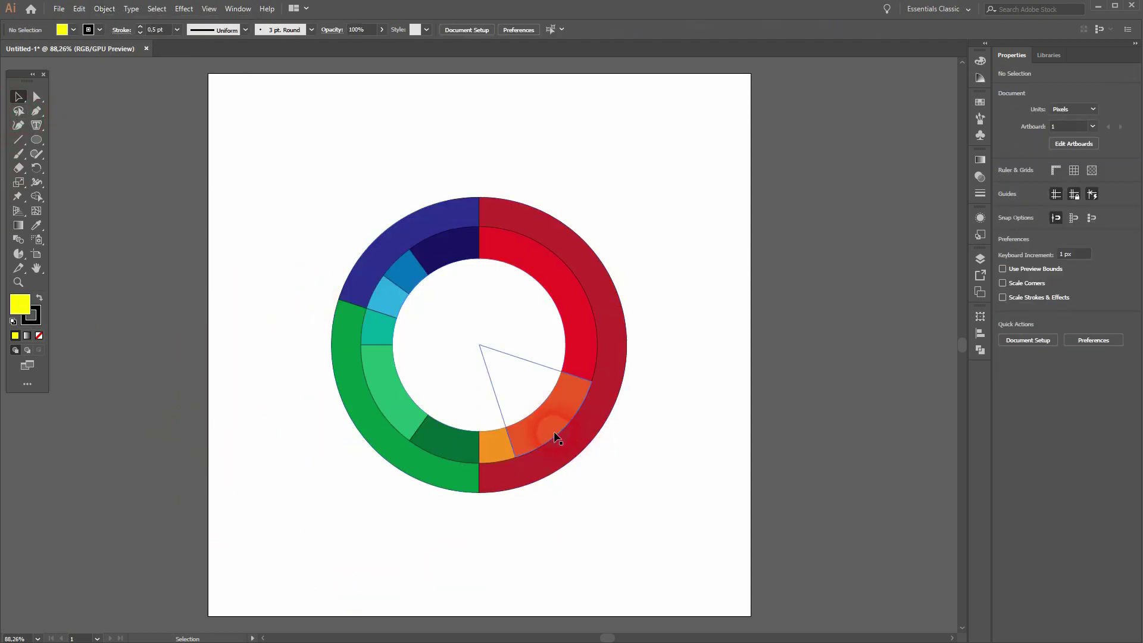